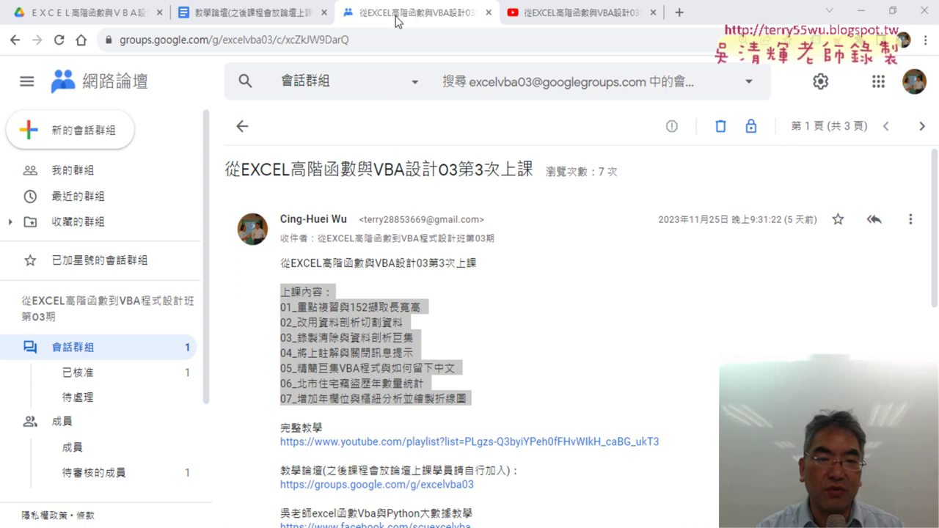
Step: Clear the old highlight and select '152擷取長寬高' on line 01 of the post
left_click(403, 354)
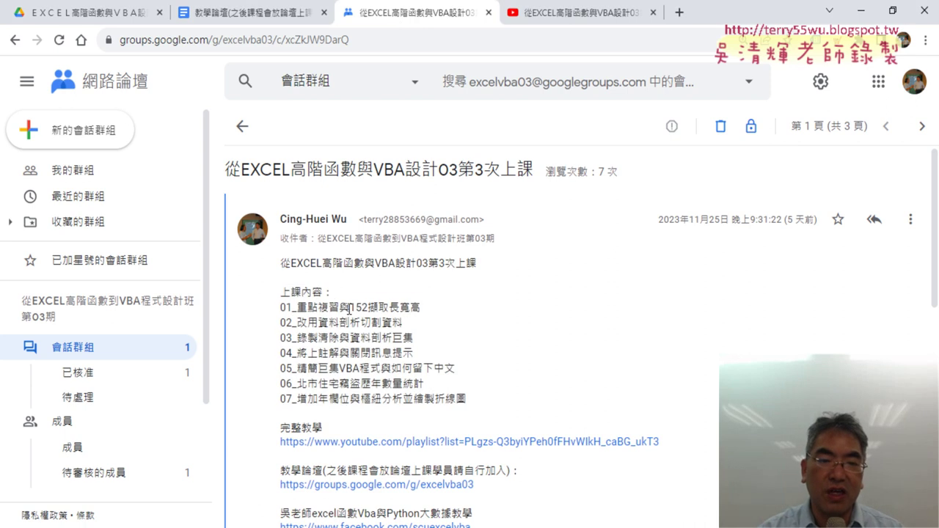
left_click_drag(349, 309, 422, 313)
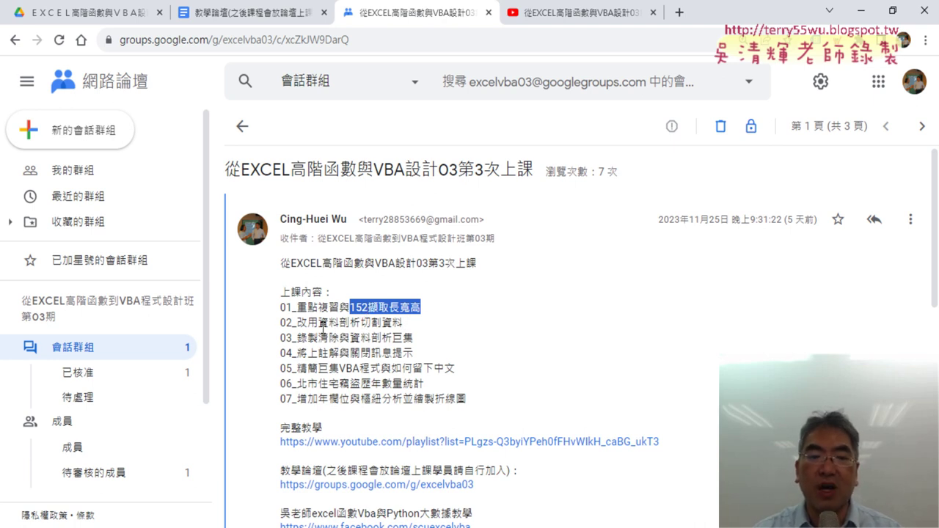
mouse_move(427, 308)
left_mouse_down()
mouse_move(363, 321)
mouse_move(350, 308)
left_mouse_up()
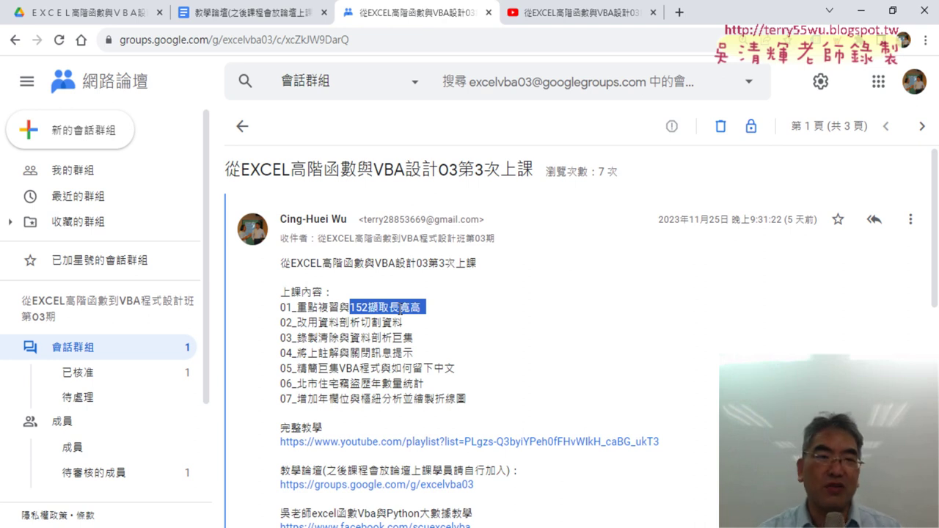
Step: In Drive, open 103_判斷數字或非數字個數.docx via the _雲端白板畫面 and 01_文字與資料函數 folders
left_click(84, 12)
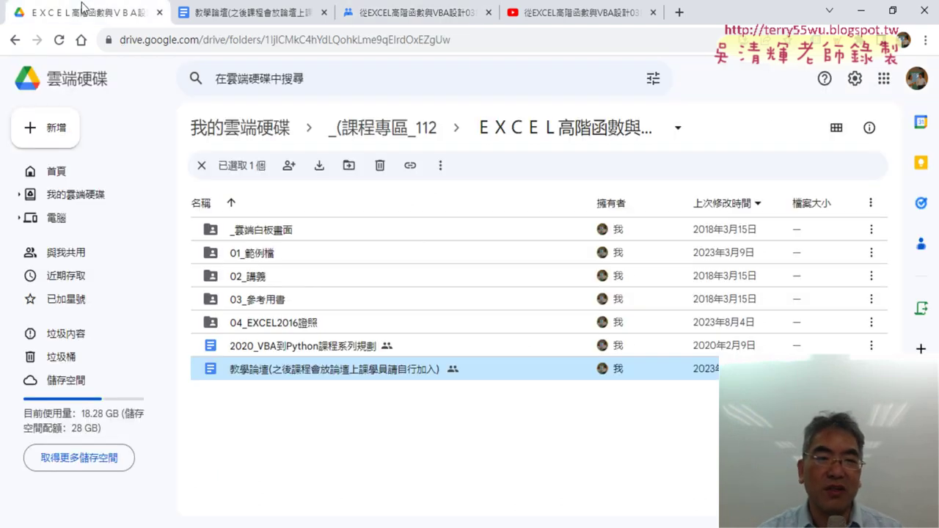
double_click(295, 234)
double_click(294, 234)
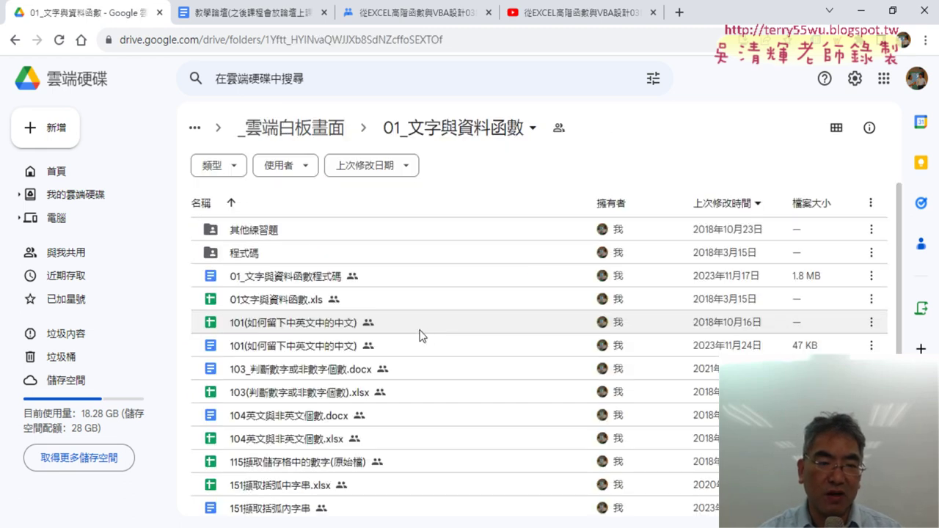
double_click(332, 370)
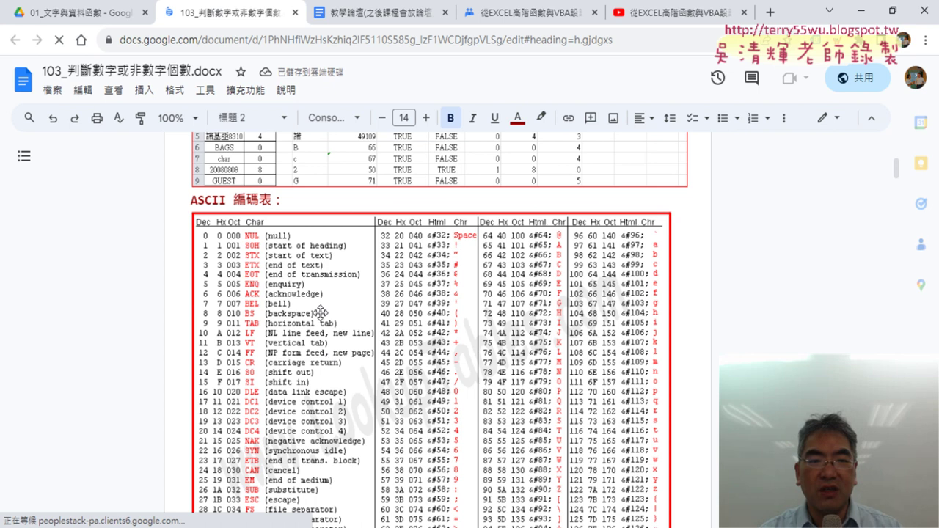
left_click_drag(191, 198, 280, 198)
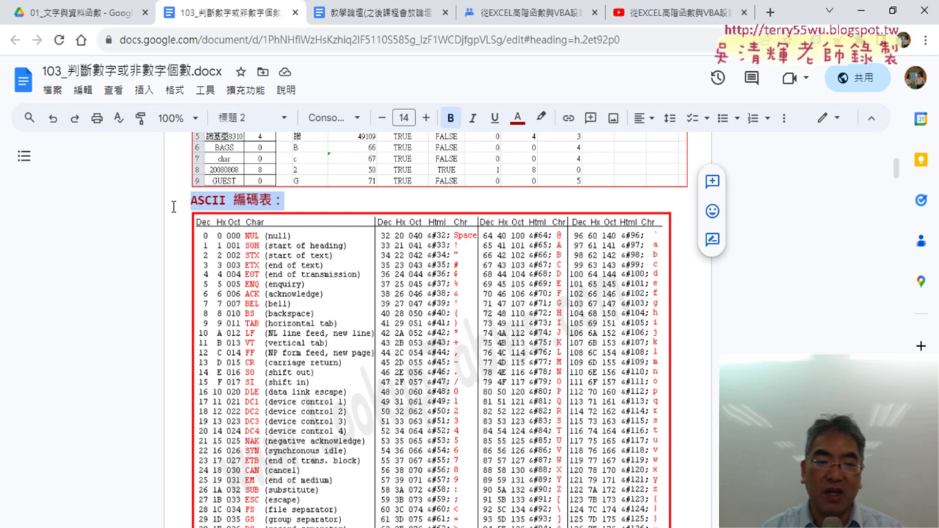
scroll(176, 209, "down", 2)
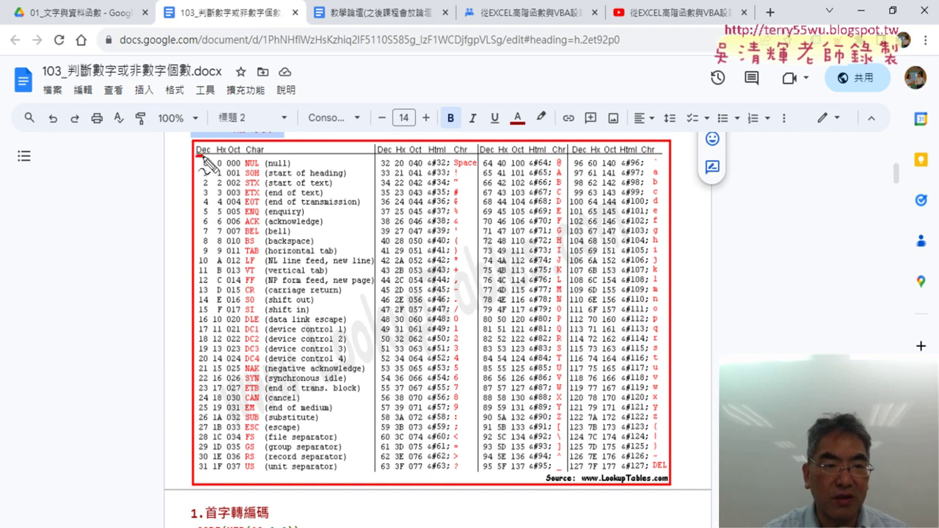
Step: Underline in red: Dec header, codes 0 and 13, carriage return, horizontal tab, rows 47 and 57
left_click_drag(195, 155, 210, 155)
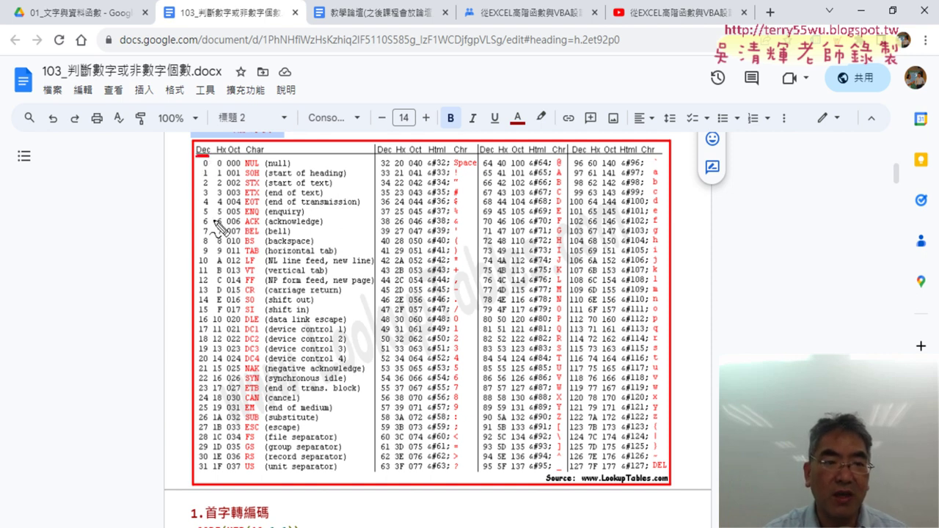
left_click_drag(200, 168, 209, 168)
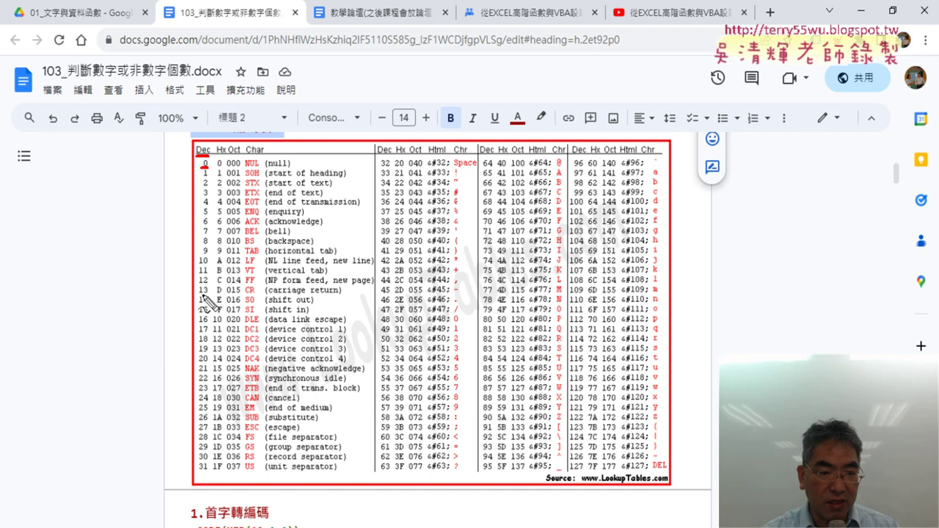
left_click_drag(273, 298, 335, 298)
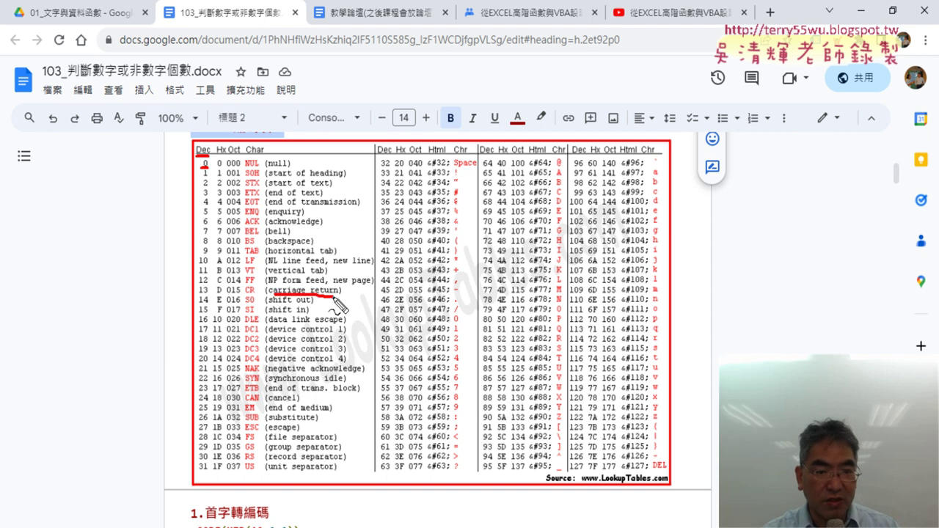
left_click_drag(199, 294, 212, 294)
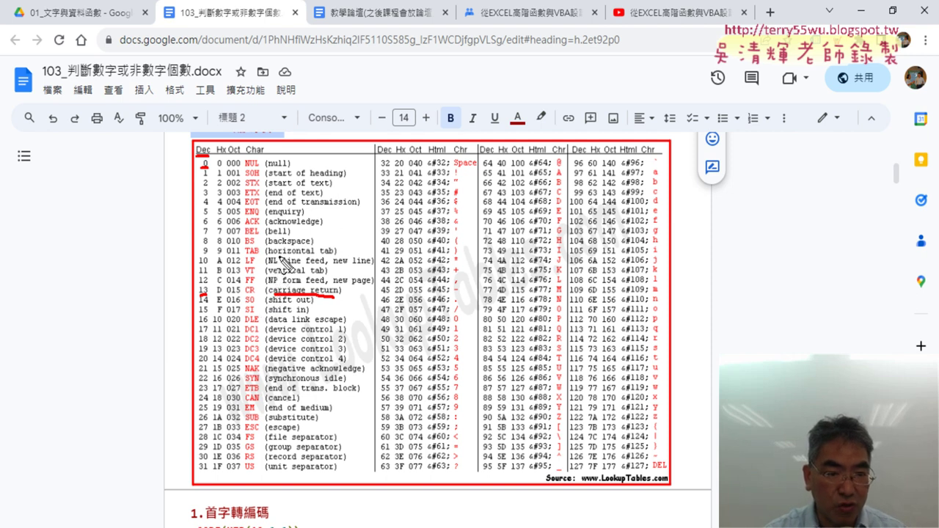
left_click_drag(269, 254, 338, 254)
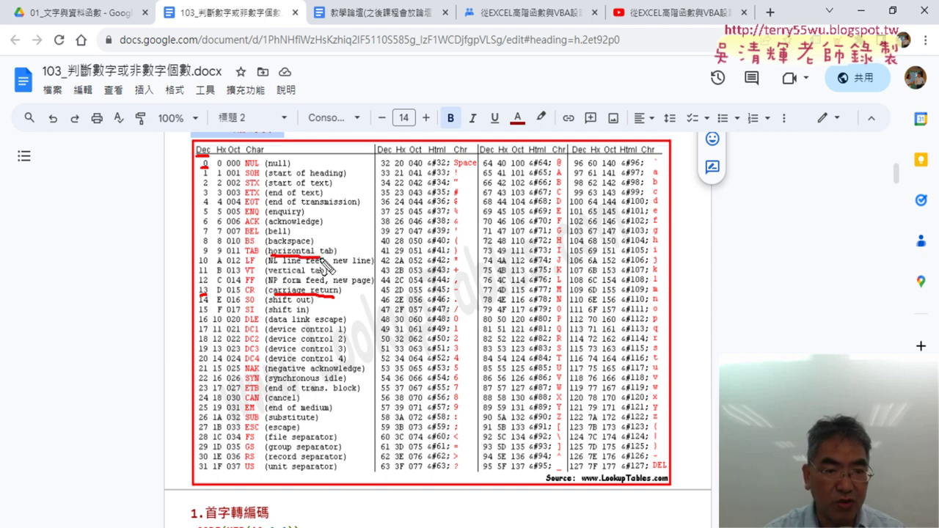
left_click_drag(198, 296, 211, 295)
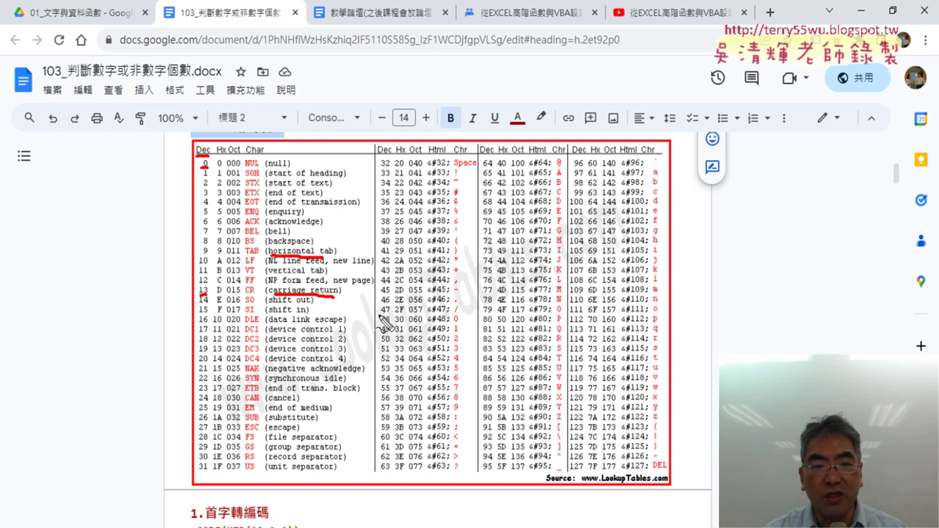
left_click_drag(379, 313, 459, 314)
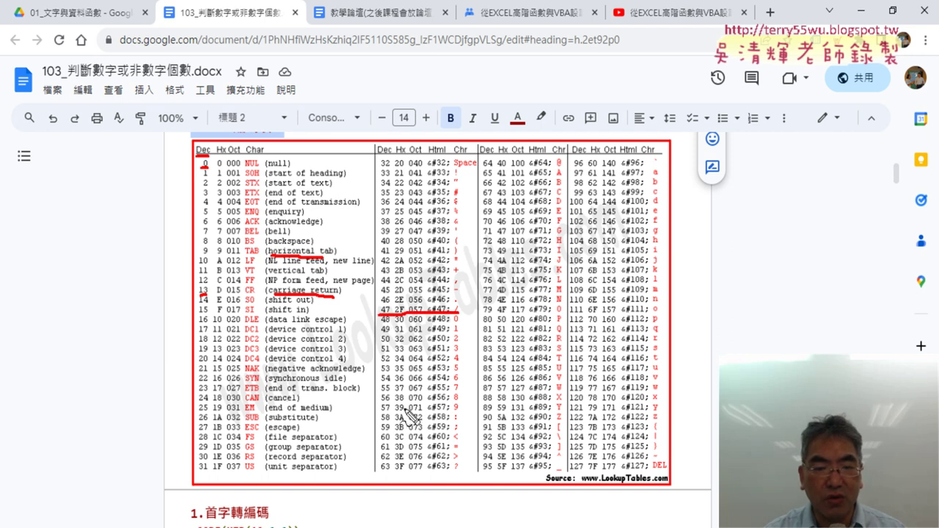
left_click_drag(378, 413, 473, 414)
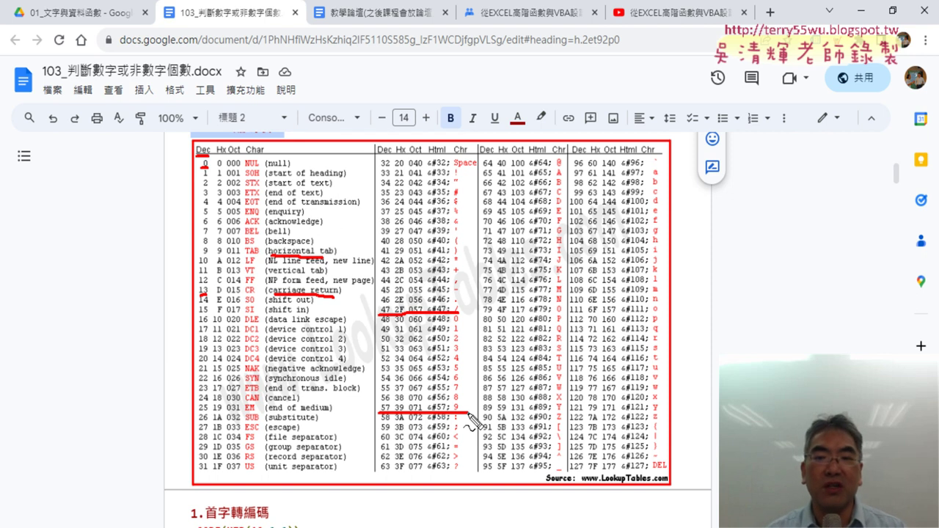
Step: Underline ASCII rows 64, 90, 96 and 122 in red, then erase all annotations
left_click_drag(479, 164, 546, 163)
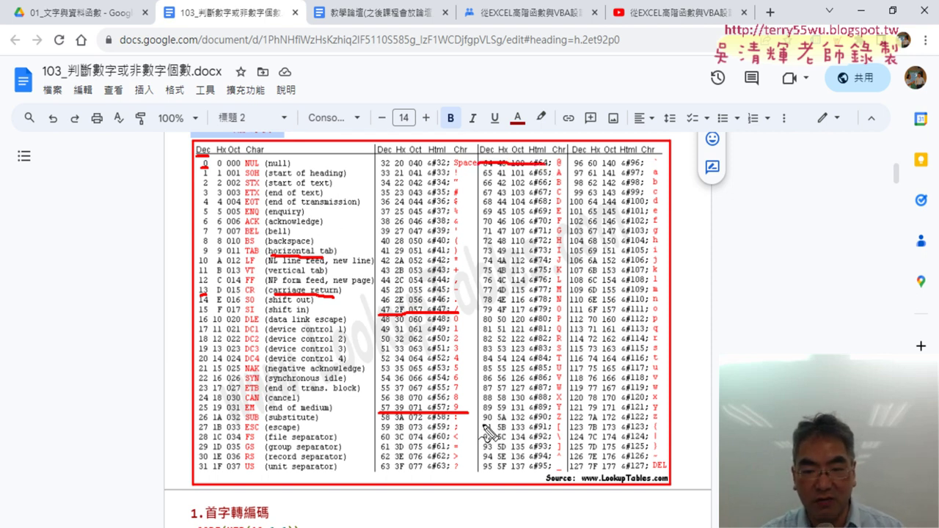
left_click_drag(483, 423, 514, 420)
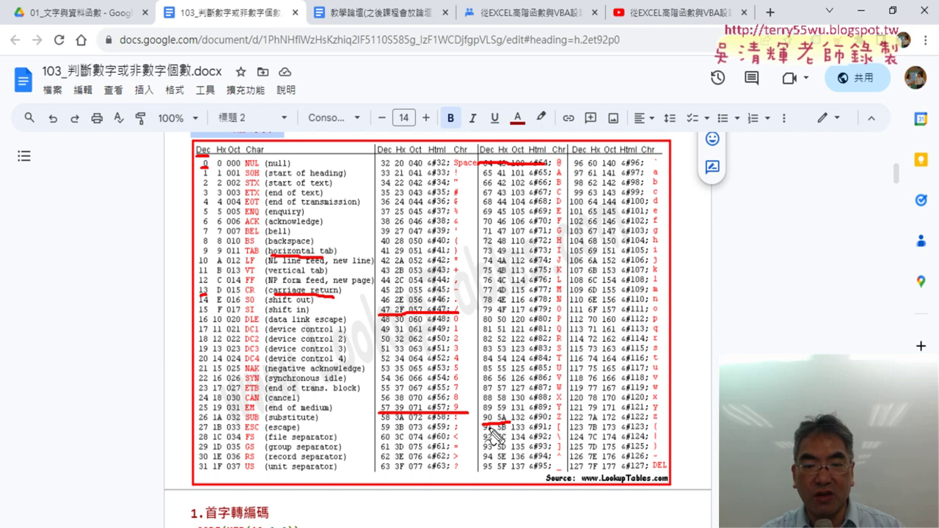
left_click_drag(559, 166, 635, 166)
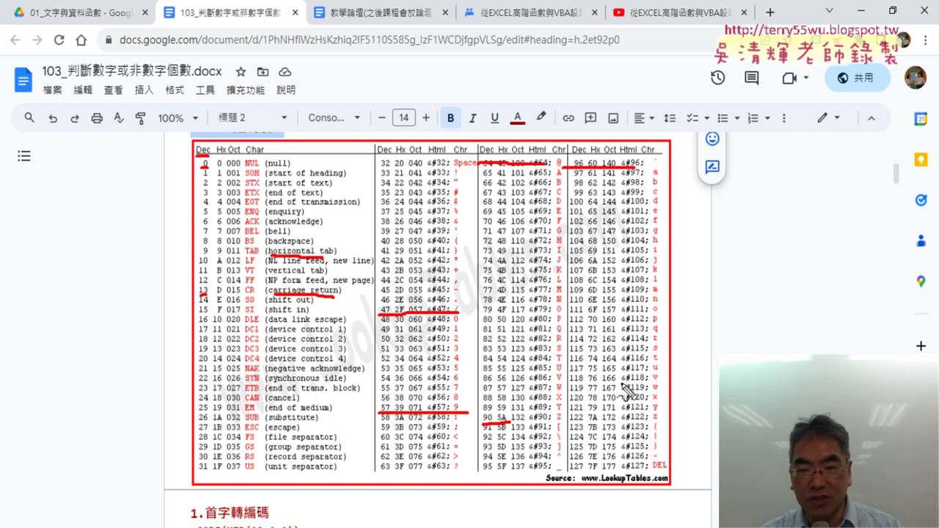
left_click_drag(566, 423, 668, 430)
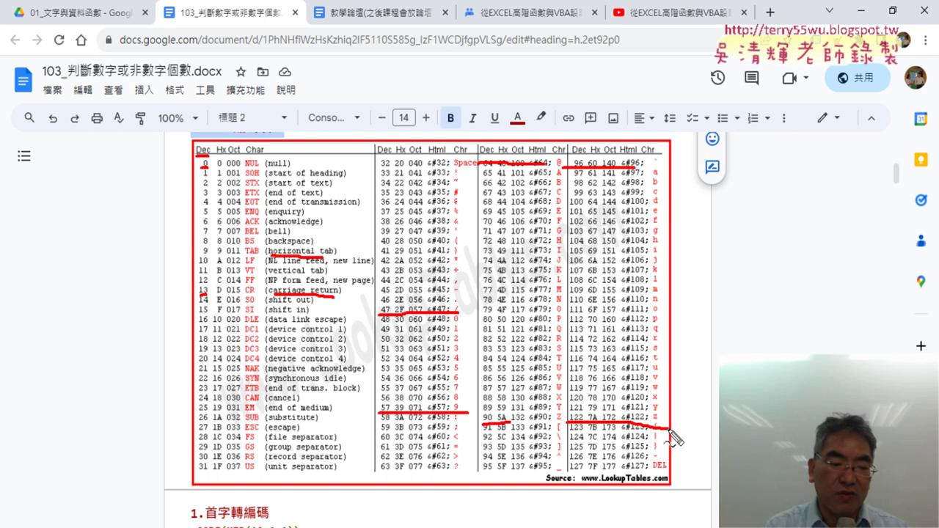
key("Escape")
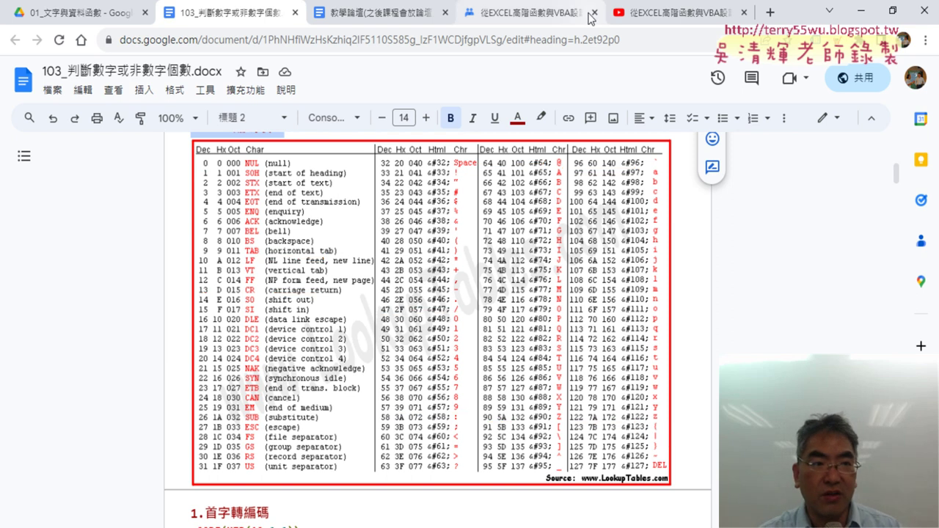
Step: Highlight topic 06 北市住宅竊盜歷年數量統計 in the forum post, then switch to Excel
left_click(519, 15)
left_click(375, 373)
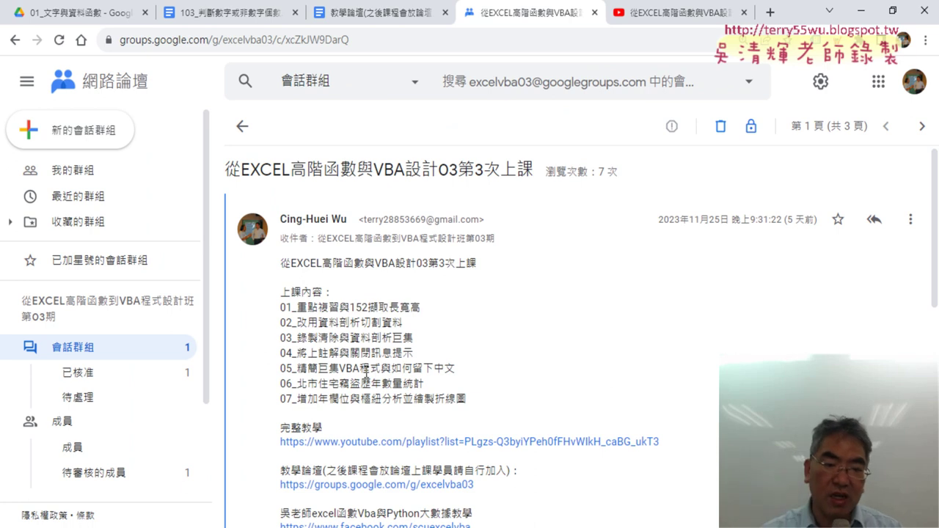
left_click_drag(297, 387, 428, 386)
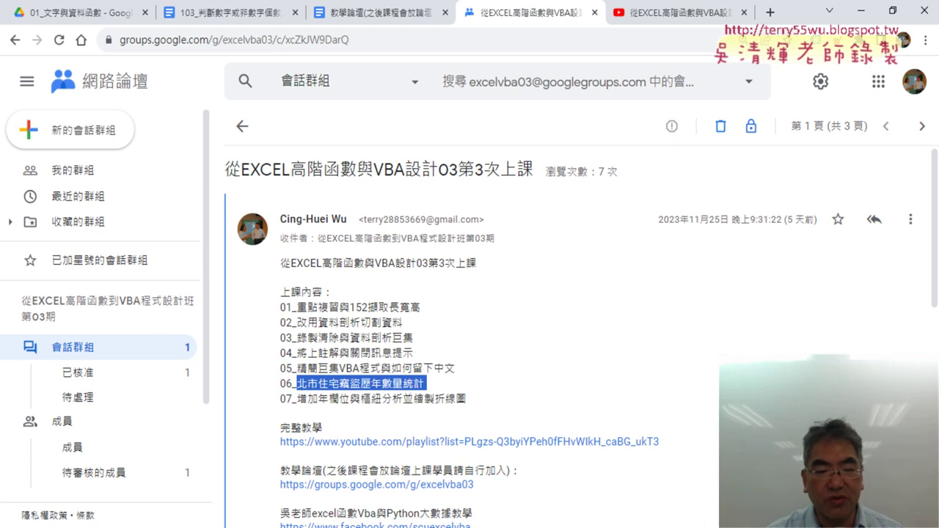
key("alt+Tab")
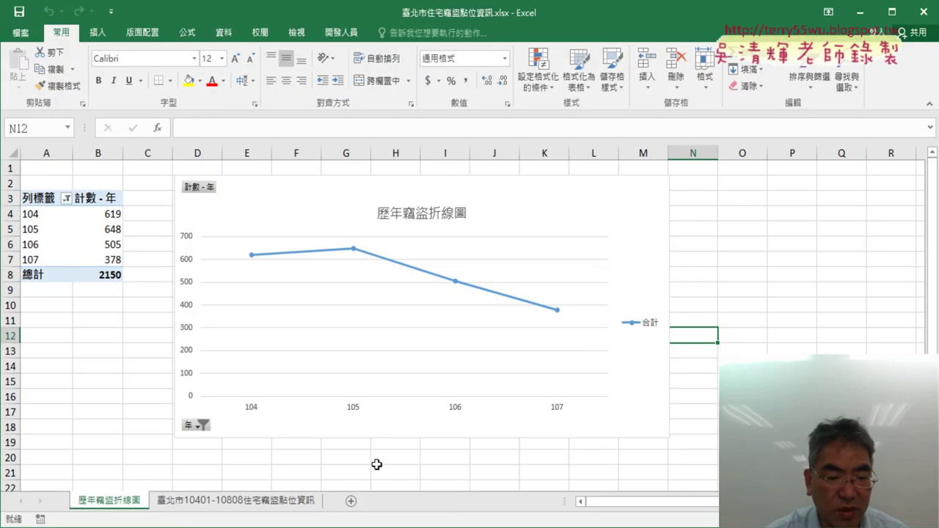
left_click(279, 502)
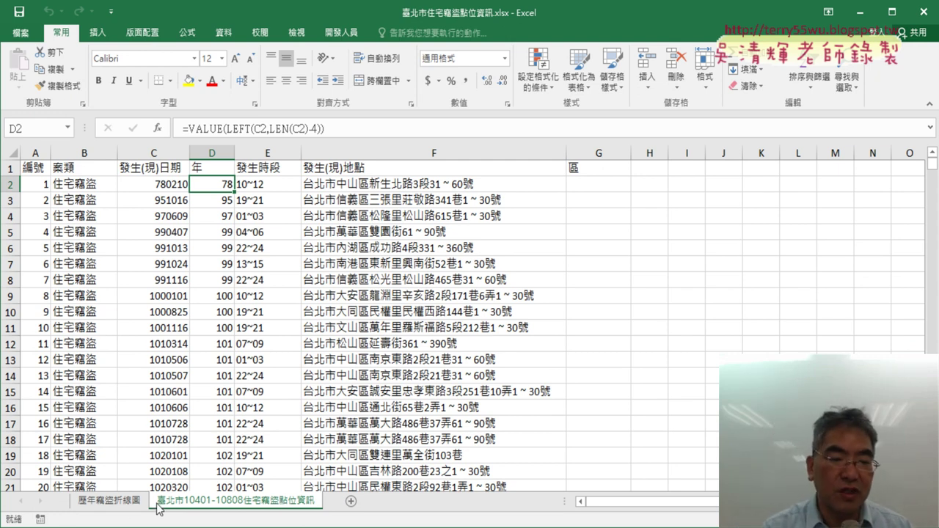
left_click(101, 504)
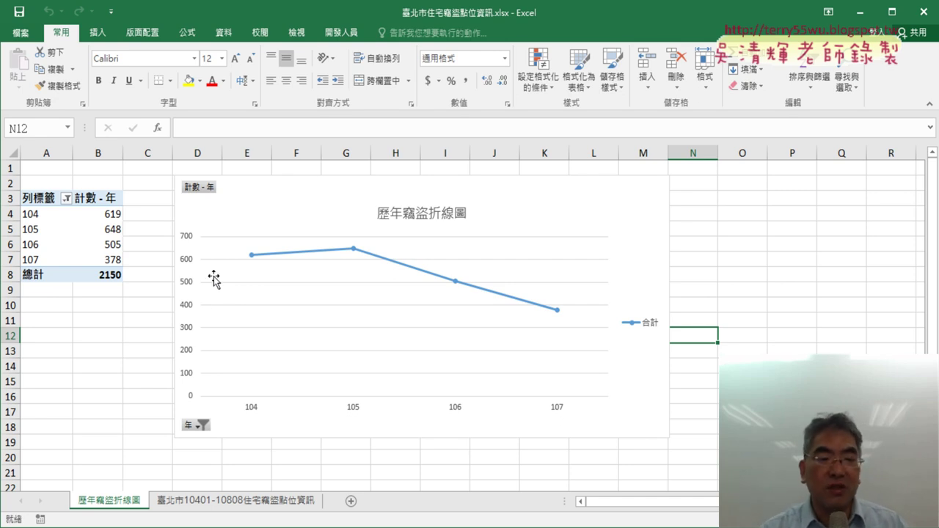
left_click(239, 506)
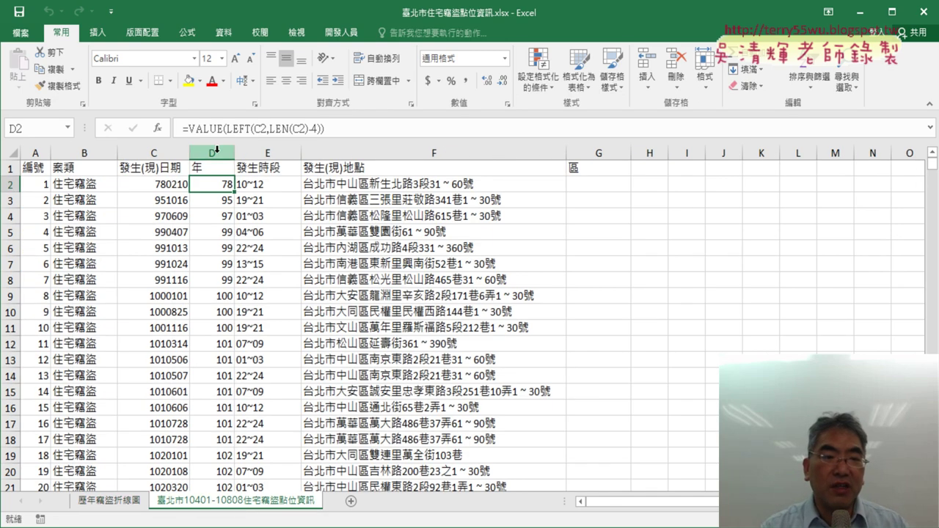
Step: Delete the 年 column D from the burglary data sheet
left_click(216, 151)
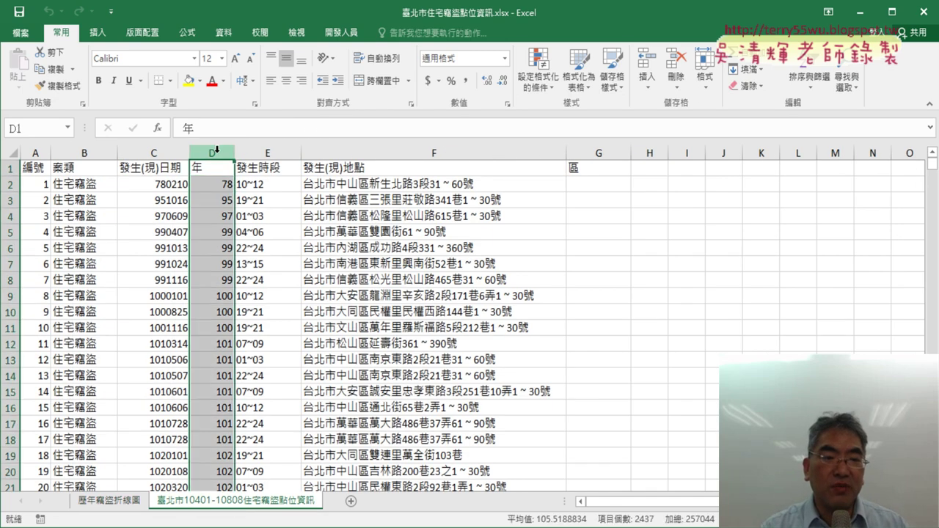
right_click(214, 224)
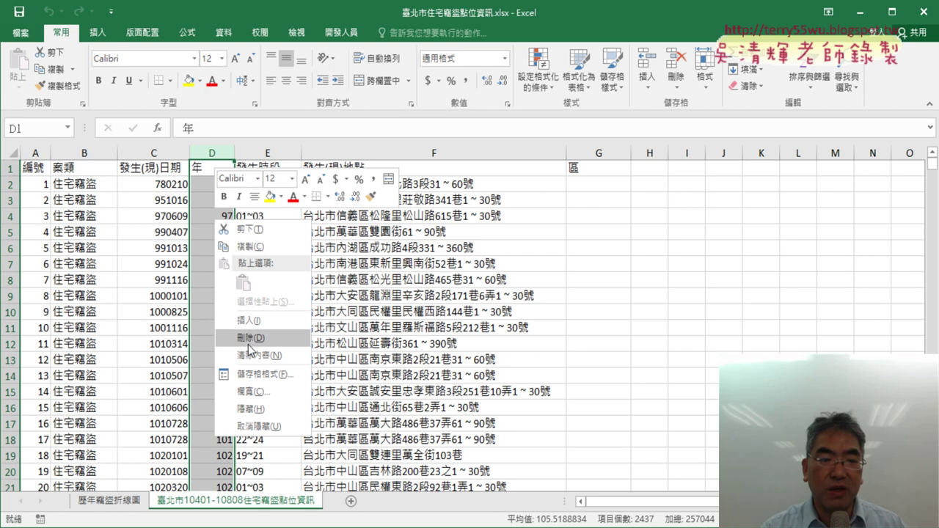
left_click(250, 339)
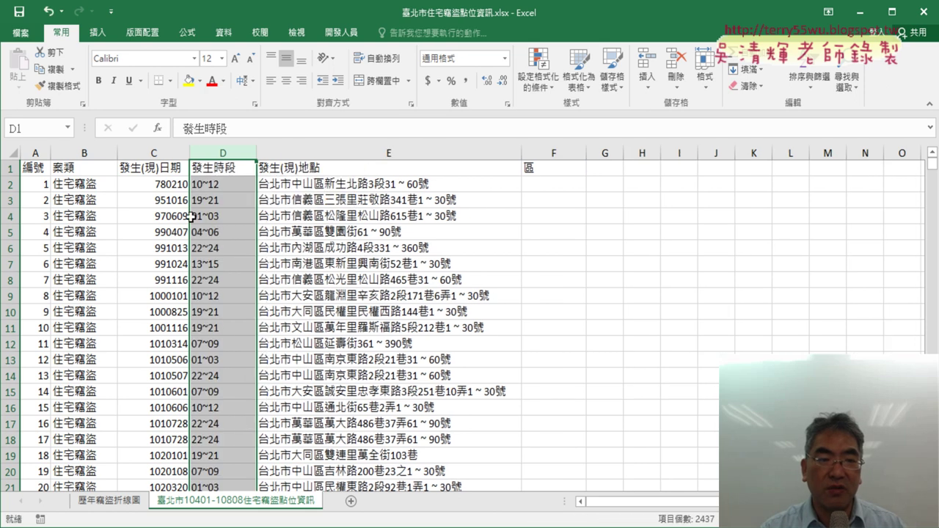
Step: Select date column C, glance at the line chart sheet, and return to the data
left_click(164, 153)
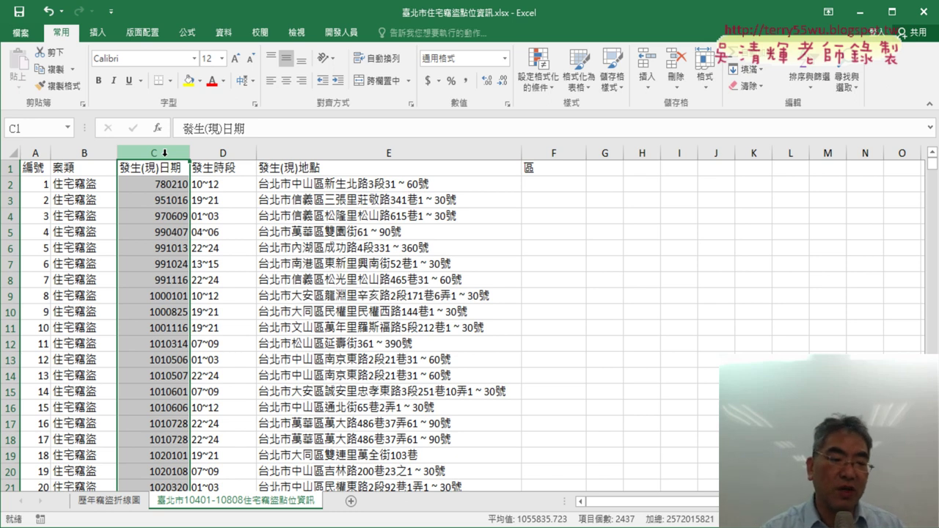
left_click(102, 501)
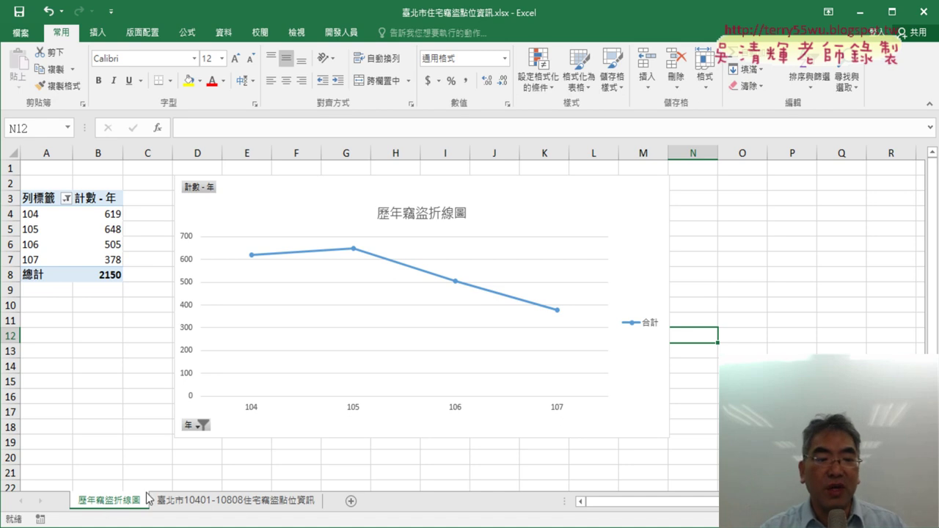
left_click(257, 506)
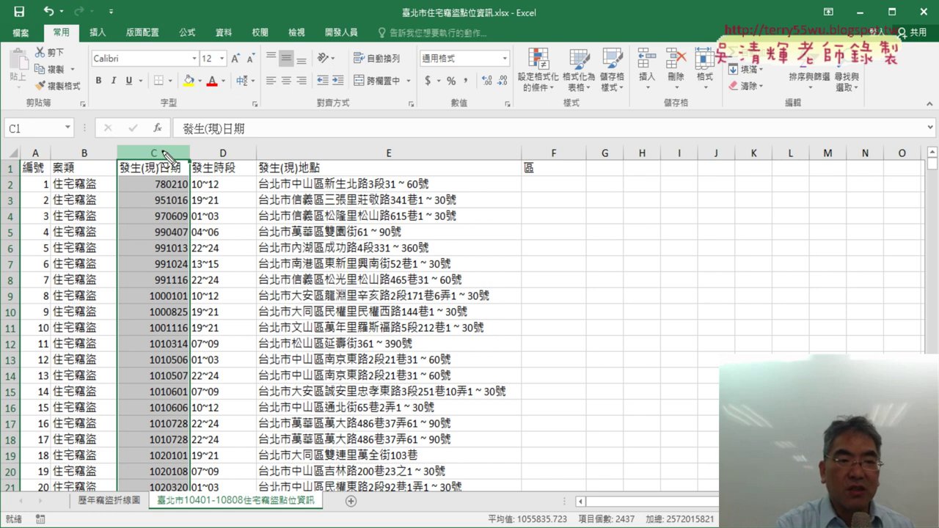
Step: Circle 日期 in the C1 header with a red annotation, then clear it
left_click_drag(180, 178, 187, 183)
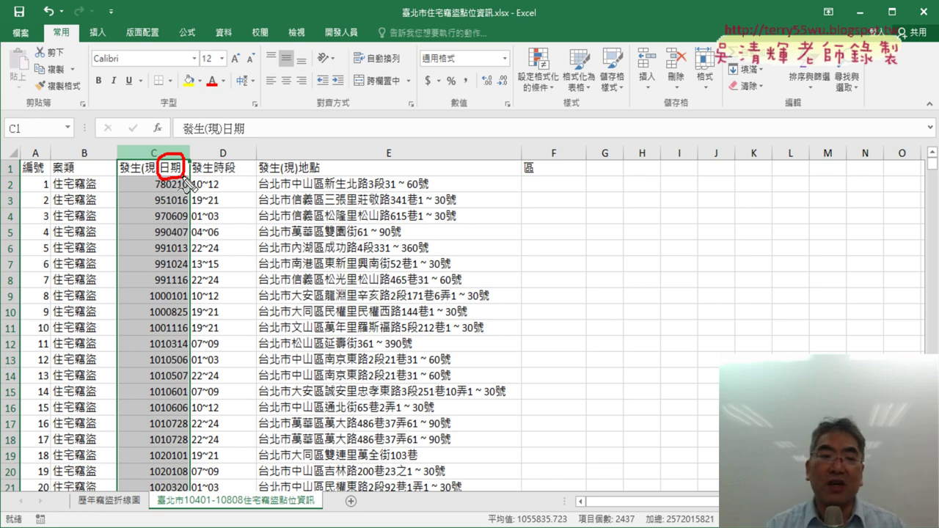
key("Escape")
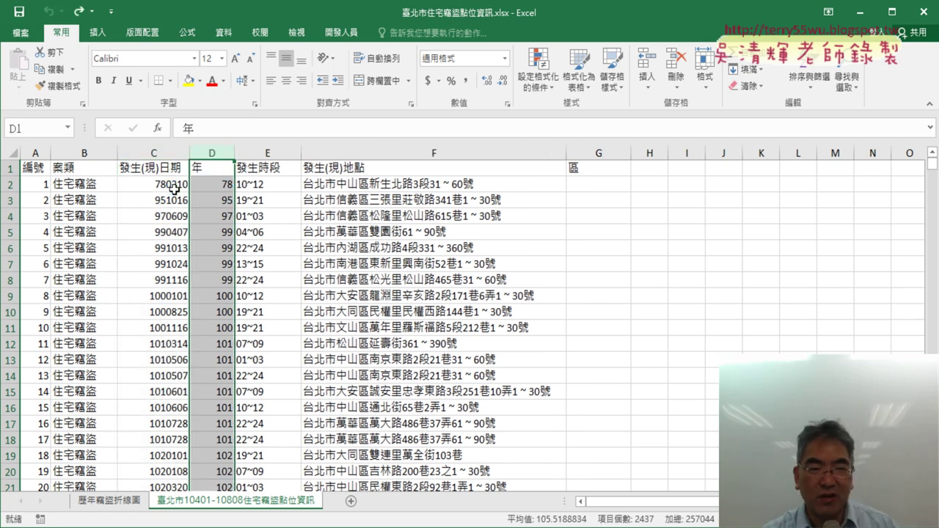
left_click(218, 185)
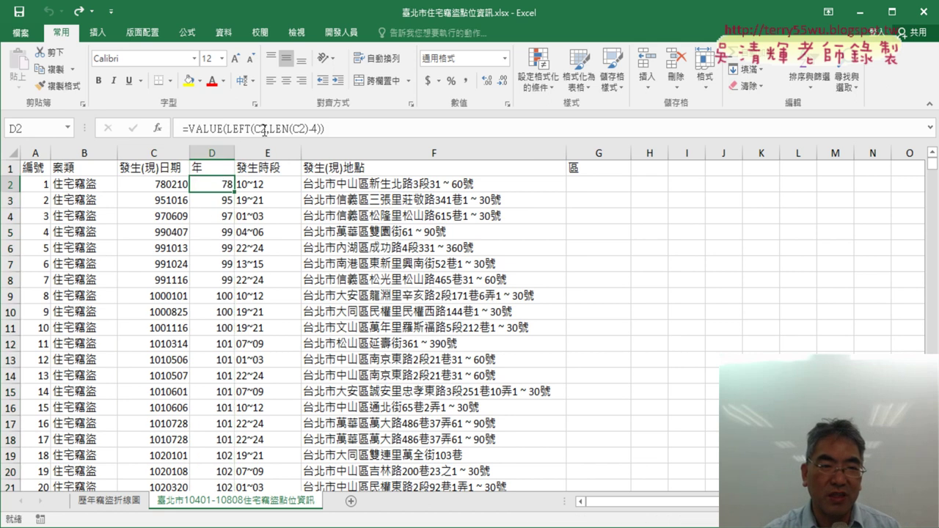
left_click_drag(269, 127, 314, 127)
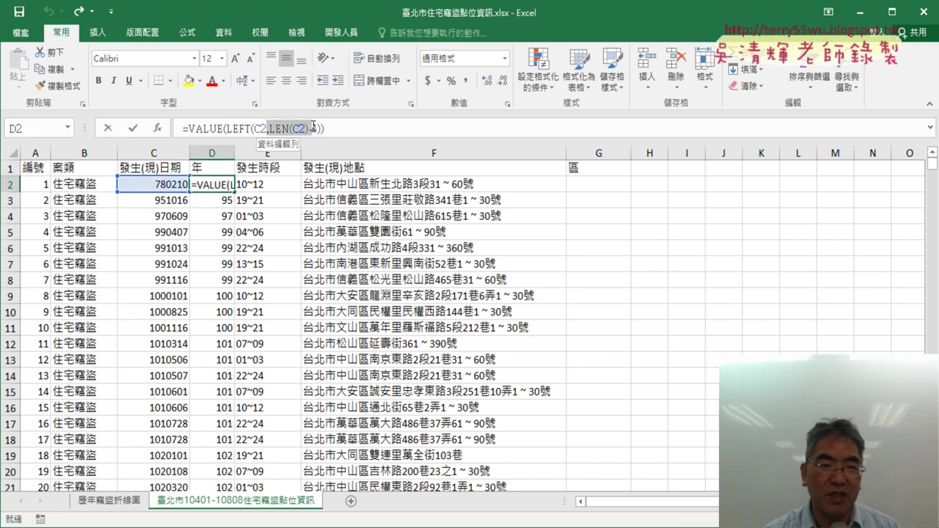
left_click(306, 127)
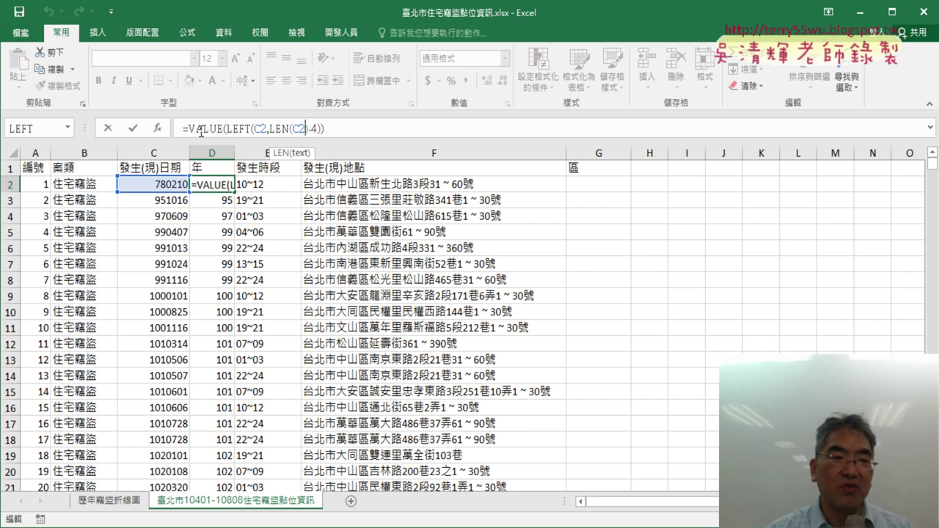
left_click(133, 128)
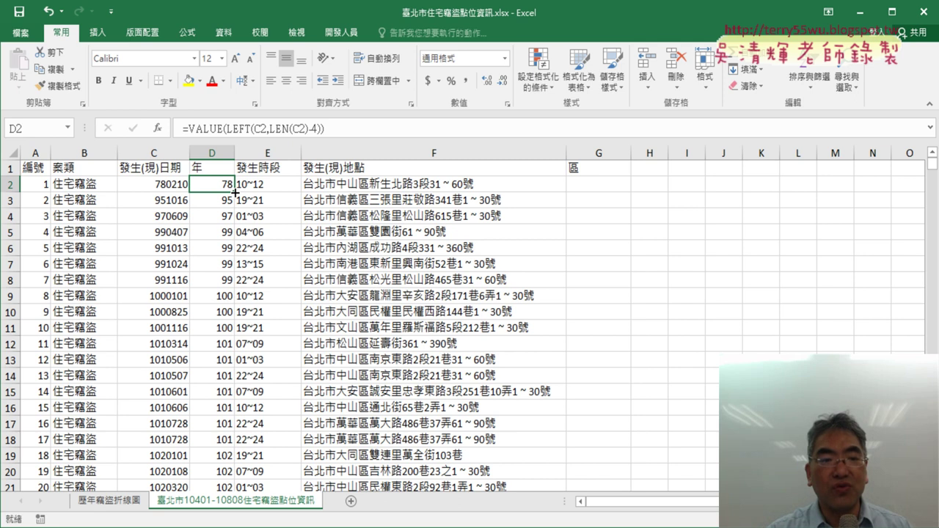
Step: Select the whole 年 column D on the burglary data sheet
left_click(106, 501)
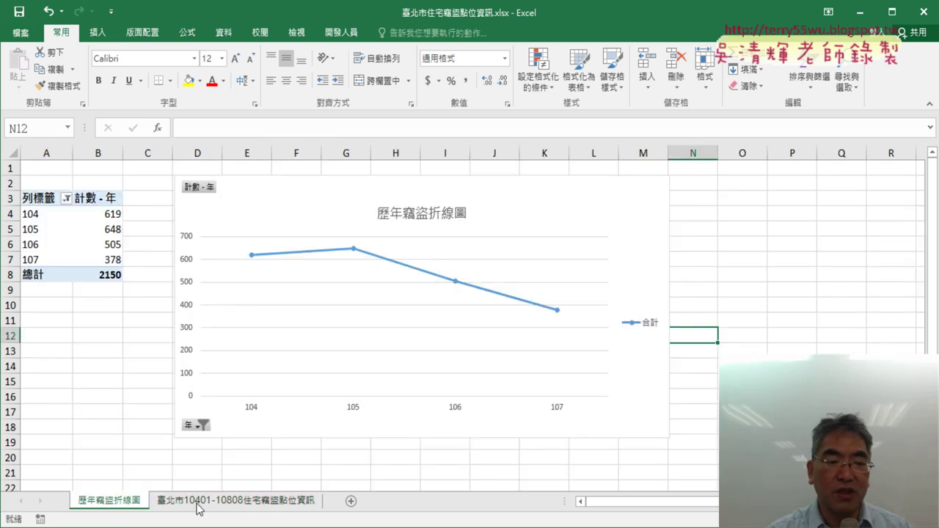
left_click(220, 503)
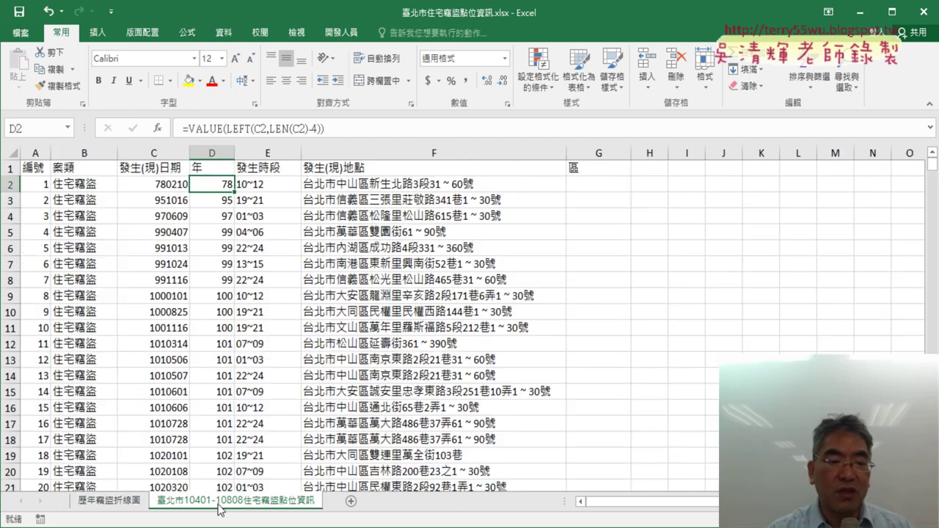
left_click(224, 153)
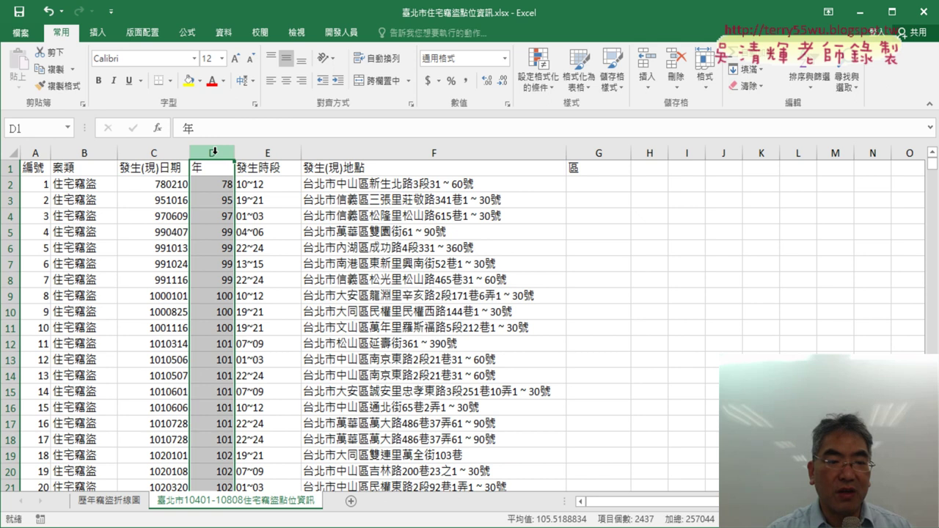
Step: Start Insert > 樞紐分析表, review the $A$1:$G$2437 source range, cancel, and return to the chart sheet
left_click(104, 35)
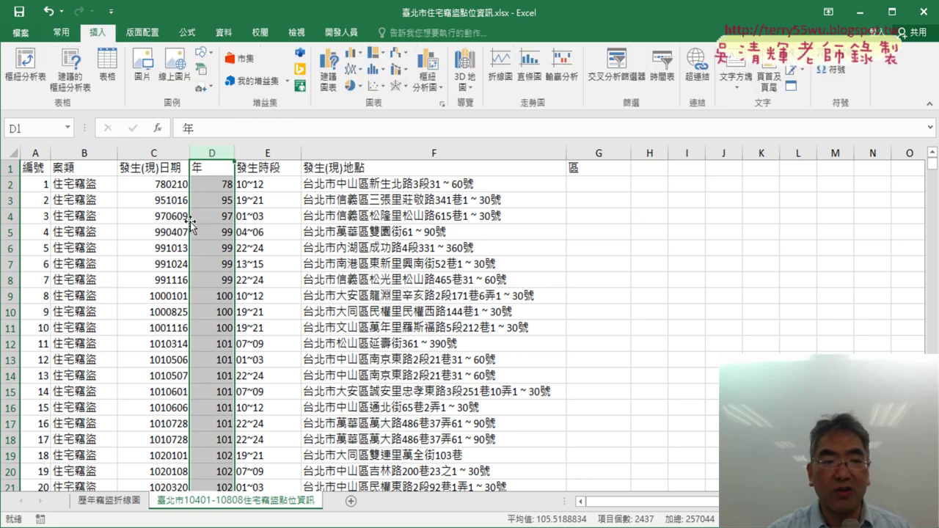
left_click(213, 221)
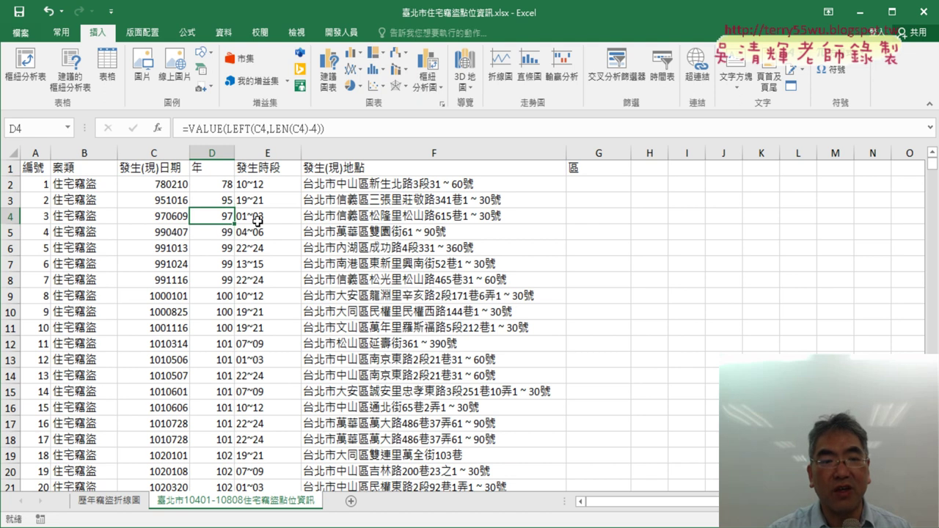
left_click(36, 79)
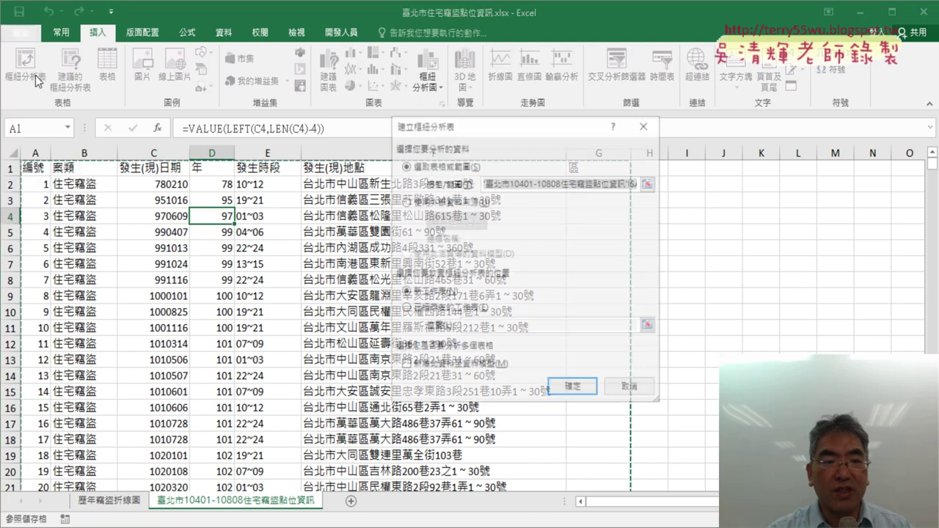
left_click(642, 183)
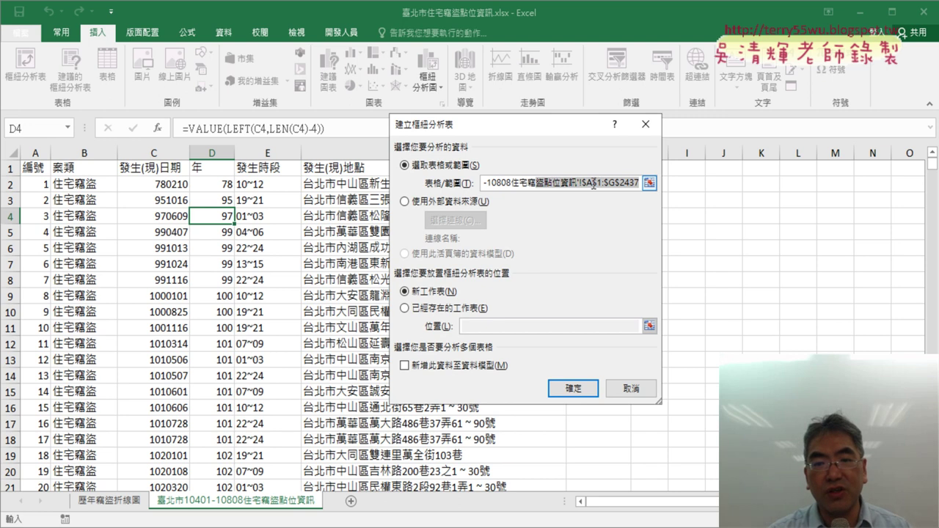
left_click_drag(583, 183, 664, 183)
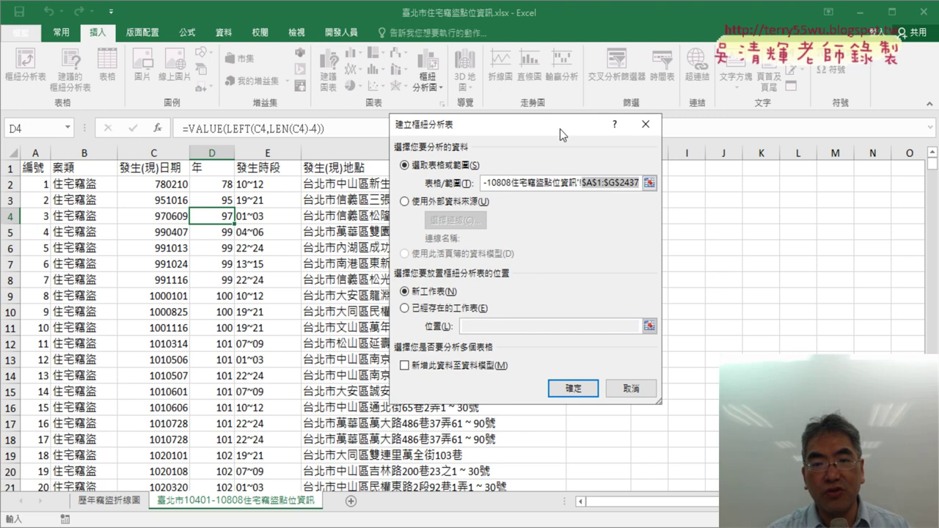
mouse_move(560, 129)
left_mouse_down()
mouse_move(596, 270)
mouse_move(636, 246)
mouse_move(831, 190)
left_mouse_up()
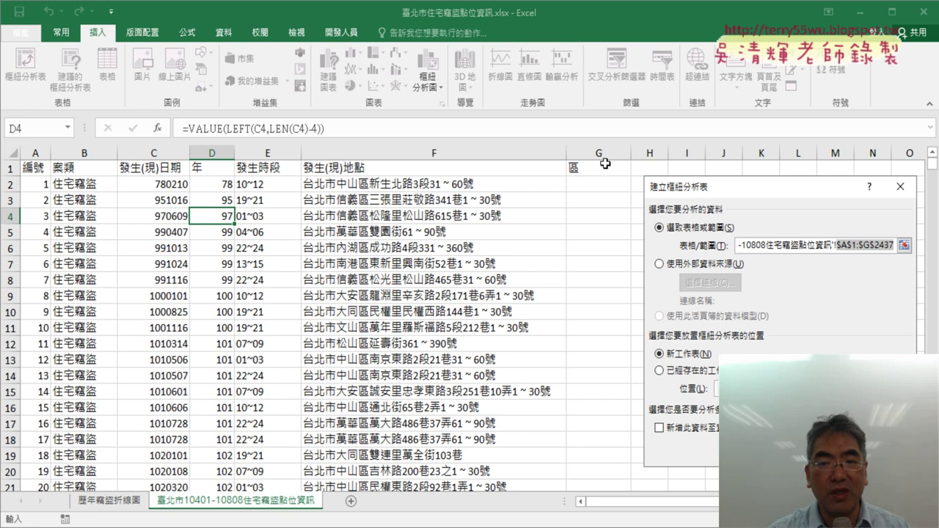
left_click_drag(739, 184, 495, 168)
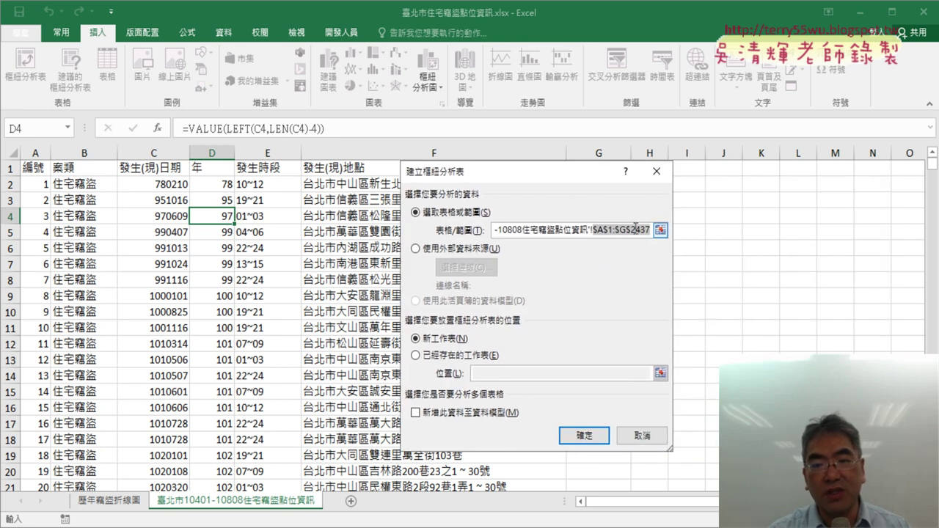
left_click_drag(630, 231, 682, 235)
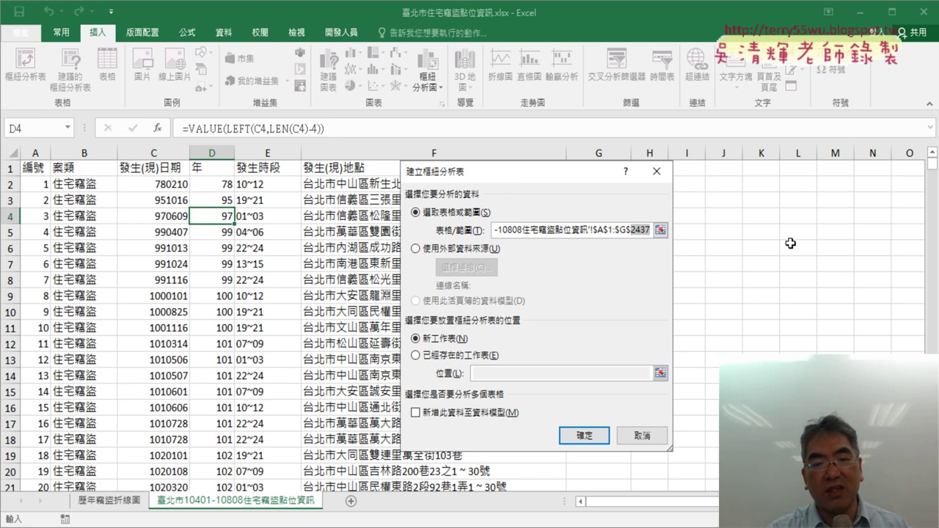
left_click(643, 437)
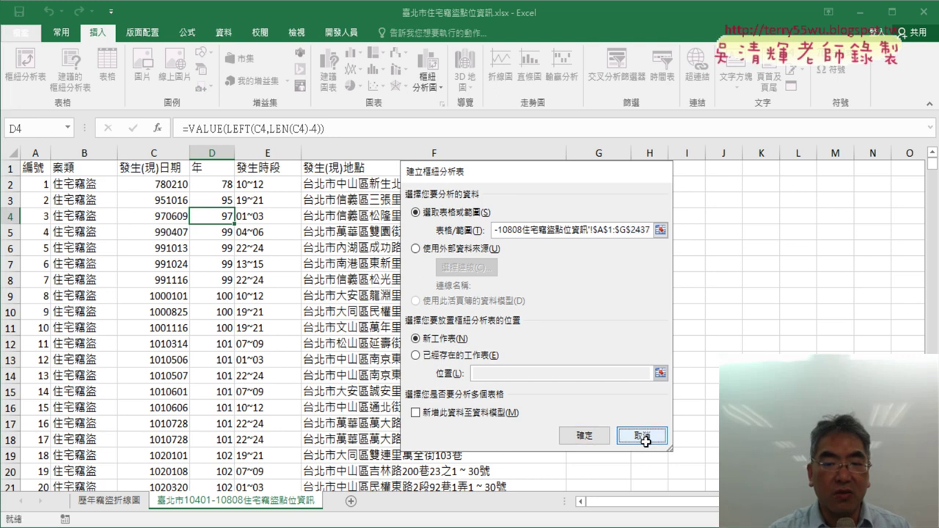
key("ctrl+Page_Up")
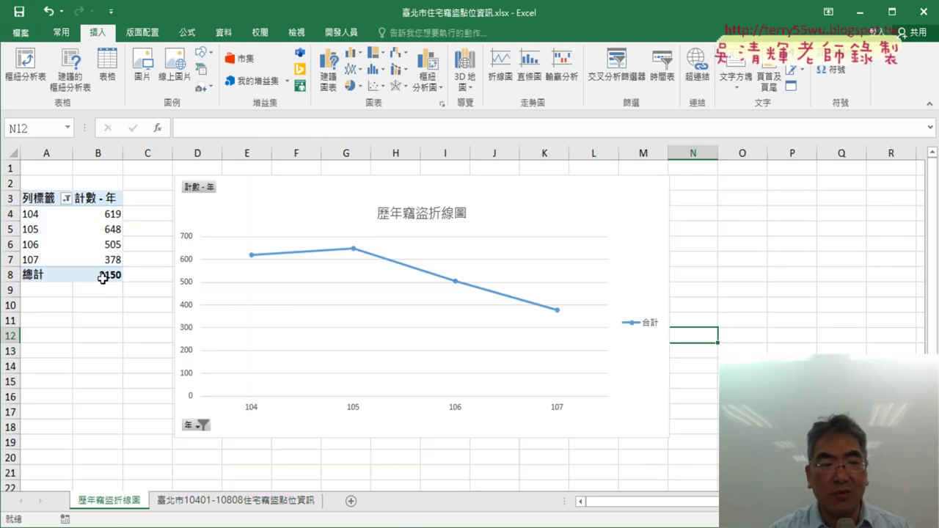
Step: Set the 年 value field to summarize by 項目個數, giving 計數 - 年 totalling 2150
left_click(103, 229)
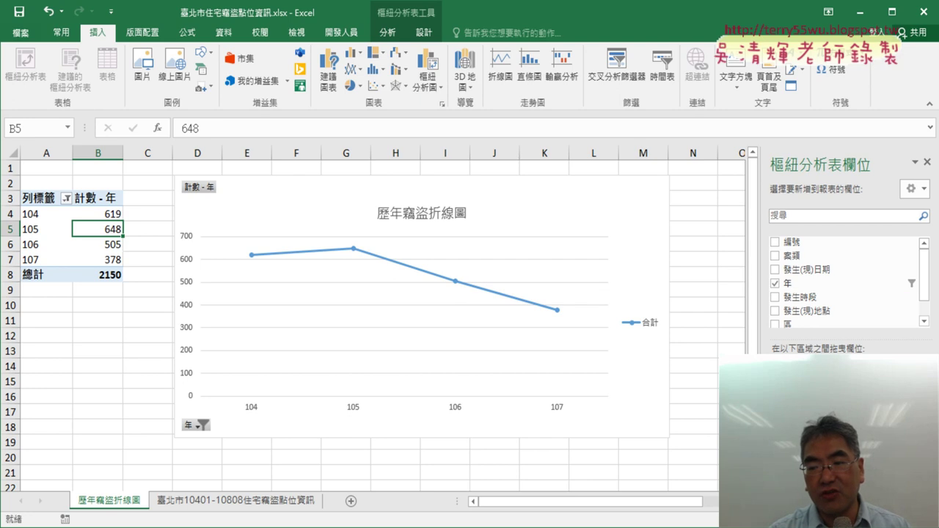
right_click(839, 268)
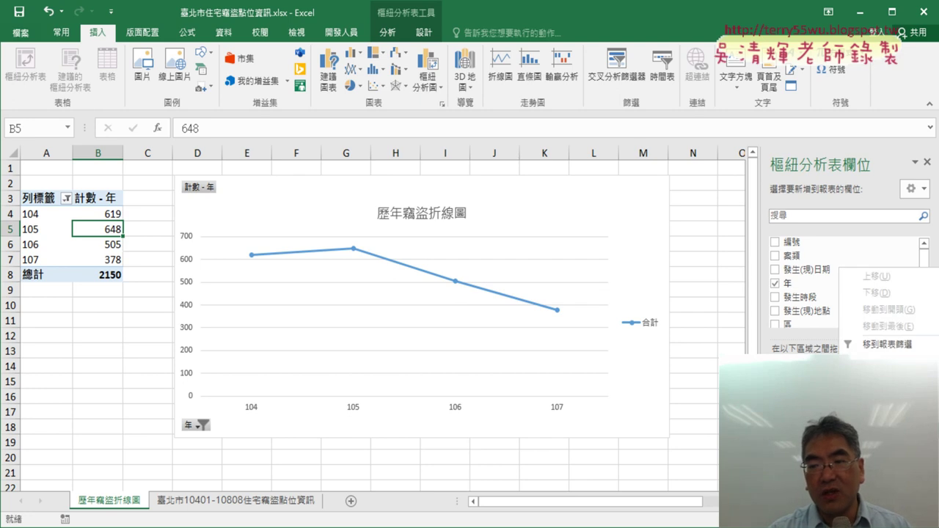
left_click(887, 429)
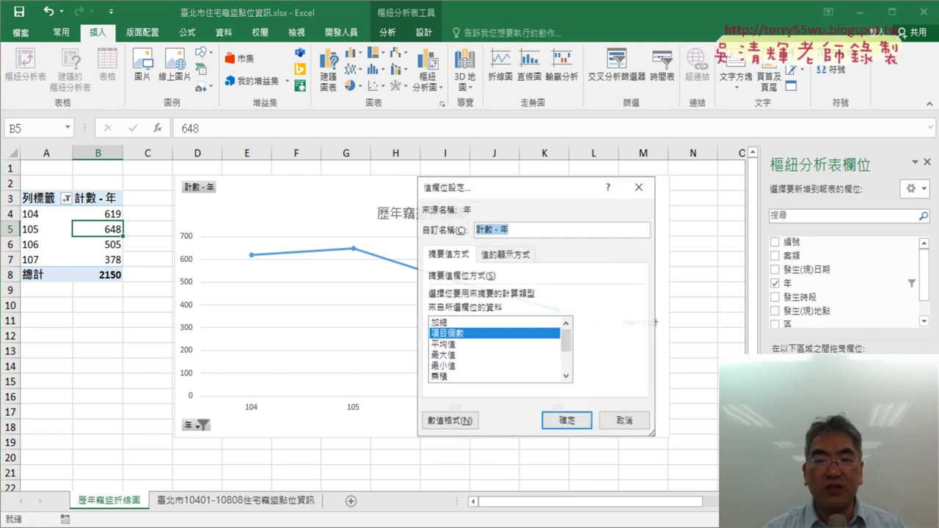
left_click(495, 323)
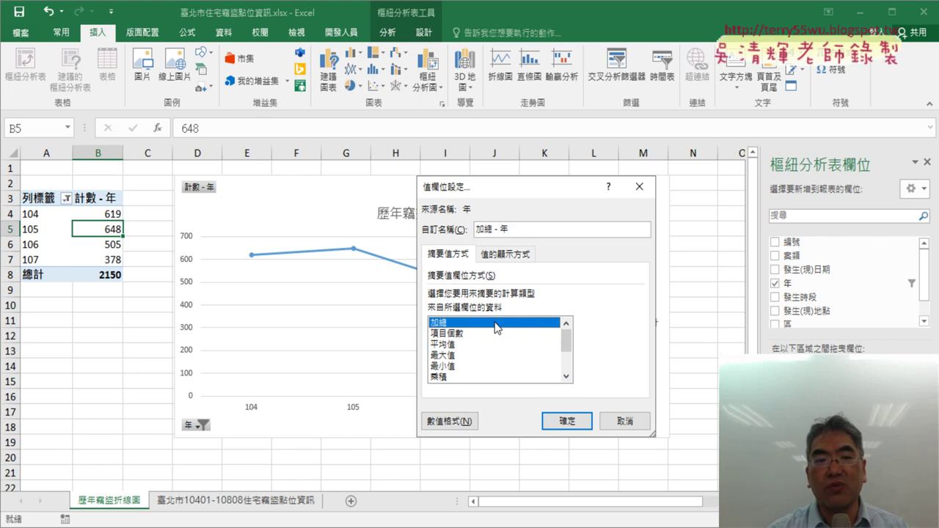
left_click(468, 335)
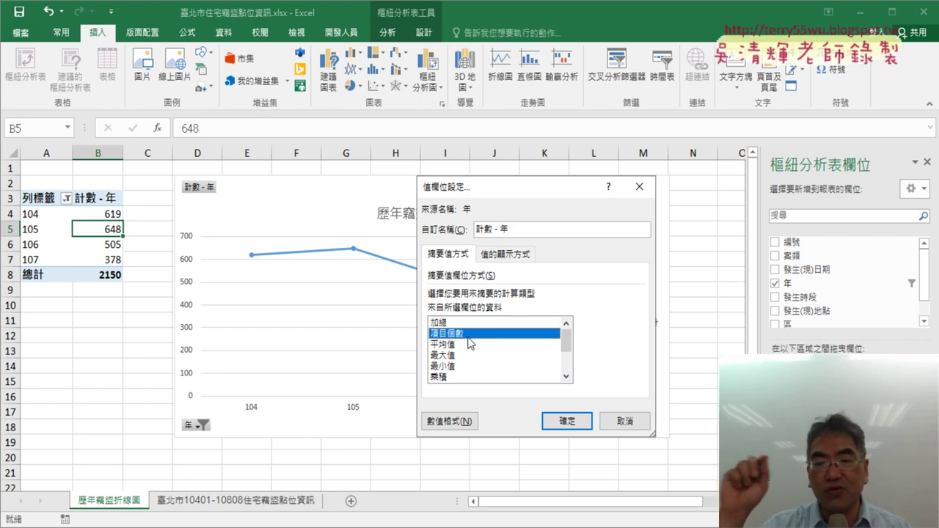
left_click(582, 423)
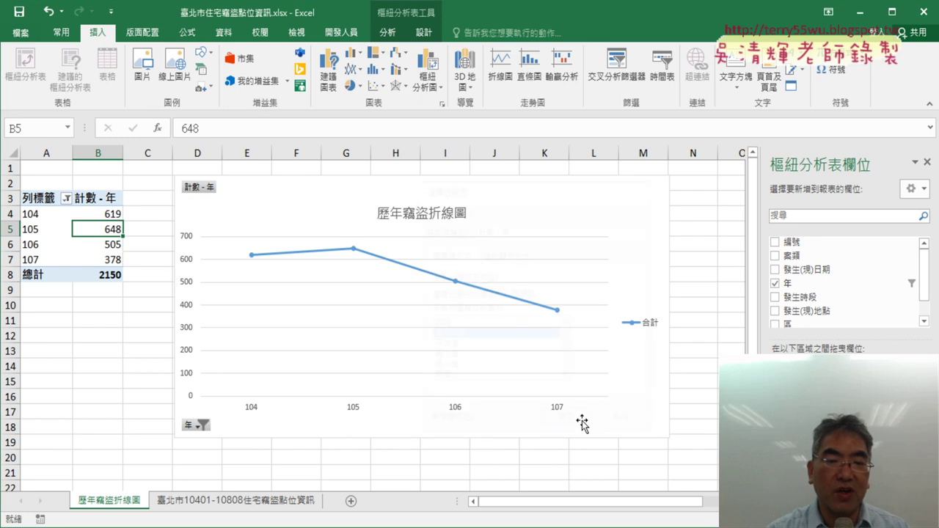
left_click(77, 213)
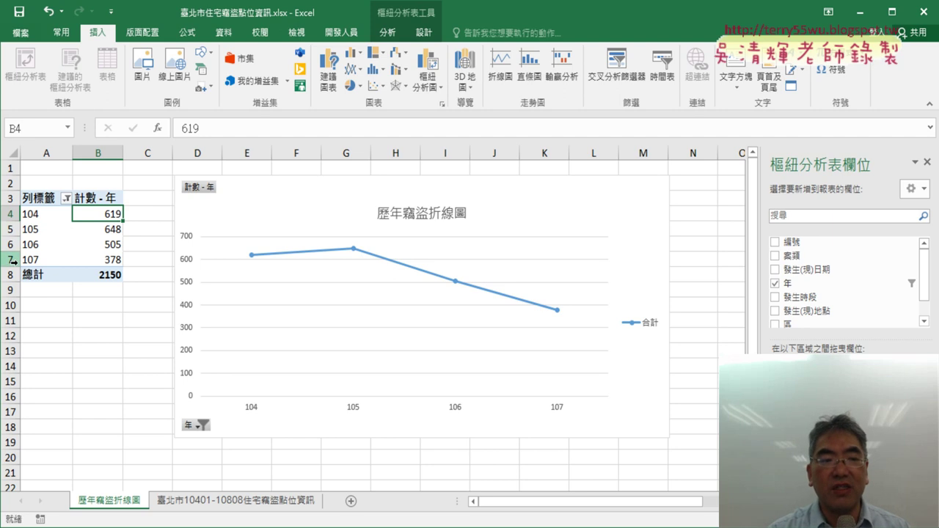
left_click(67, 198)
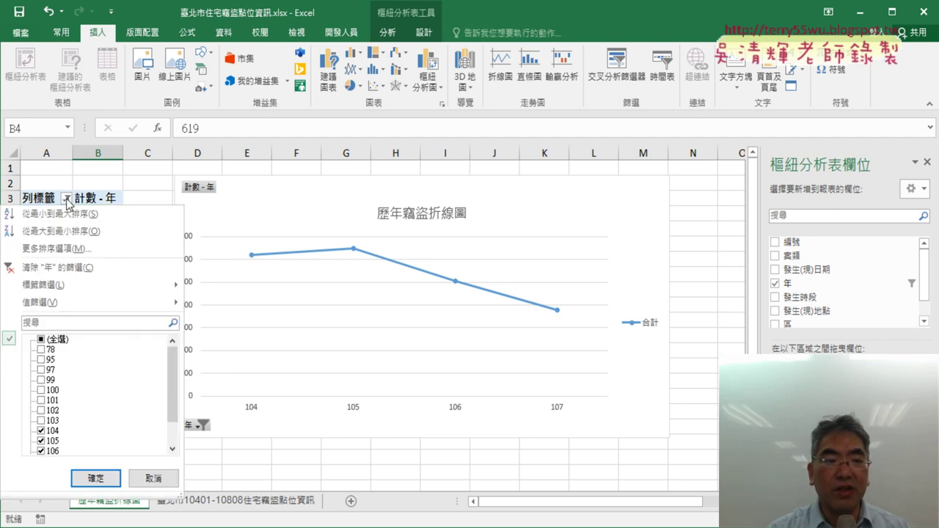
left_click(41, 339)
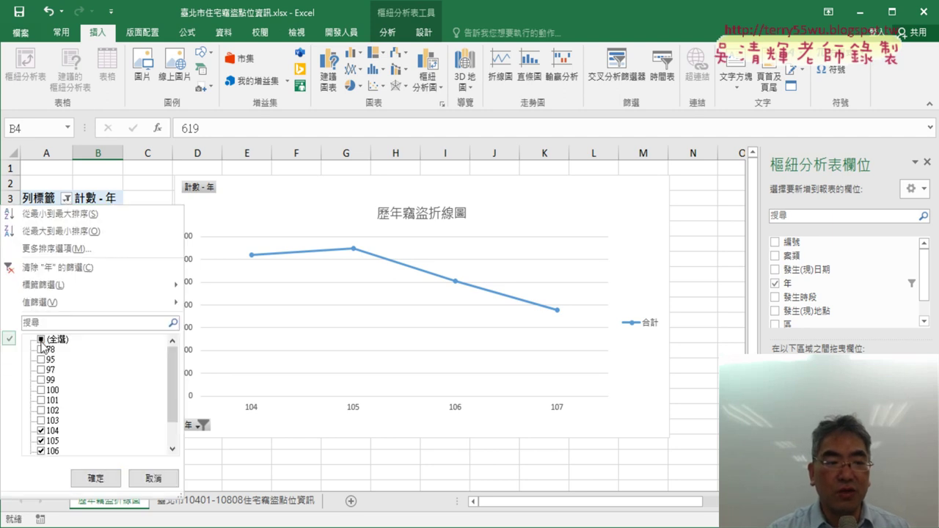
left_click(96, 478)
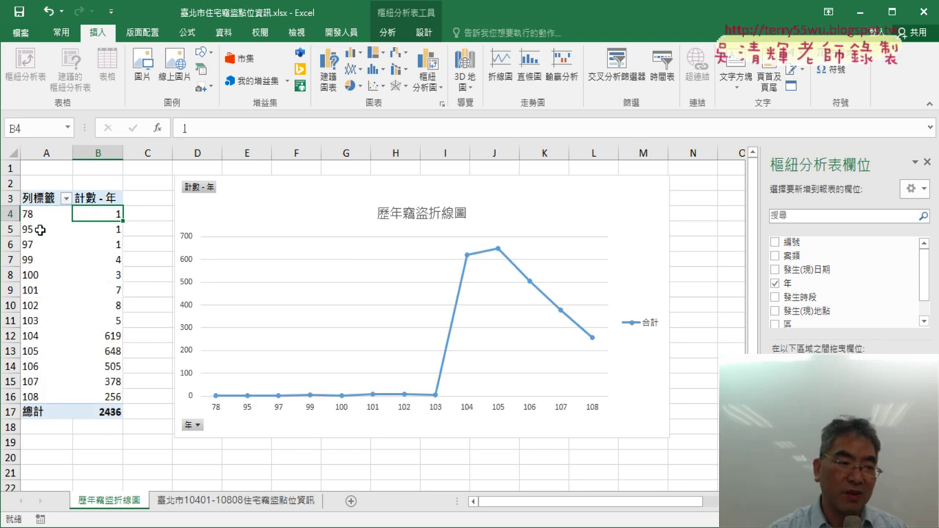
left_click(18, 214)
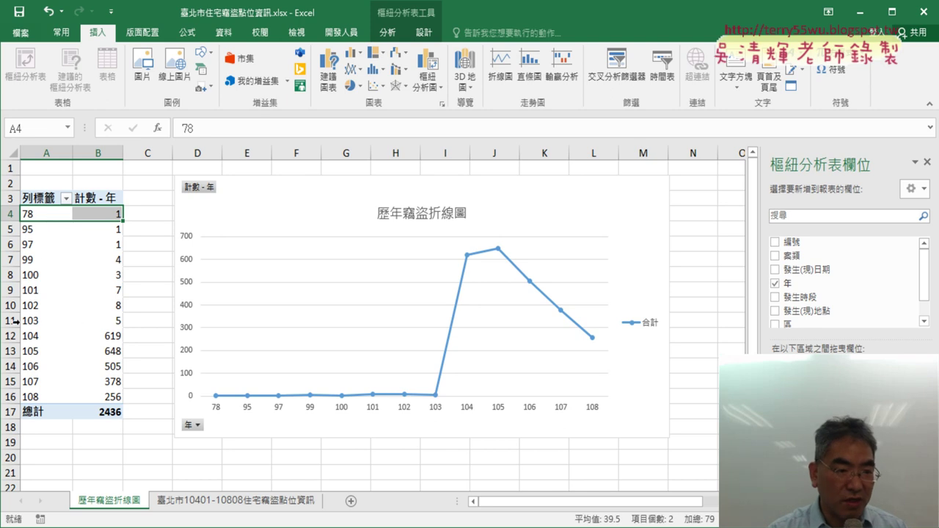
left_click(11, 321)
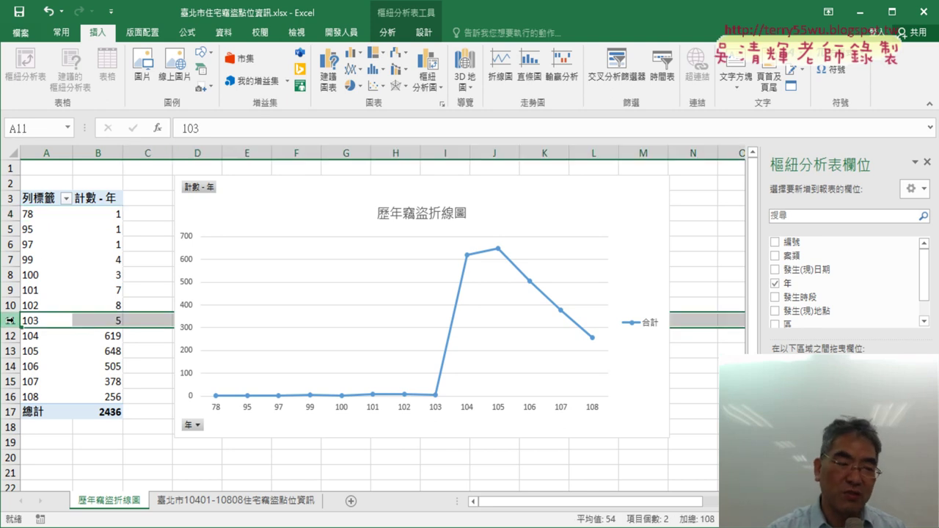
left_click_drag(11, 320, 10, 213)
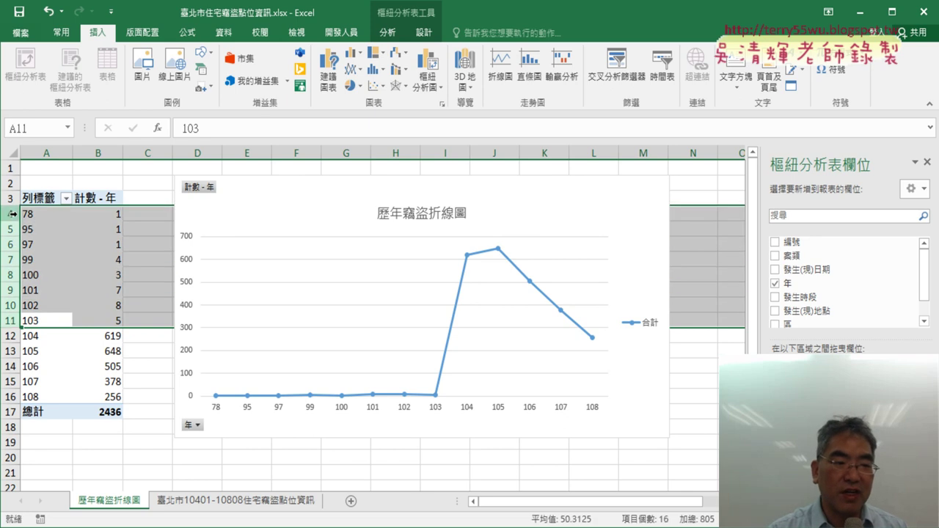
left_click(12, 396)
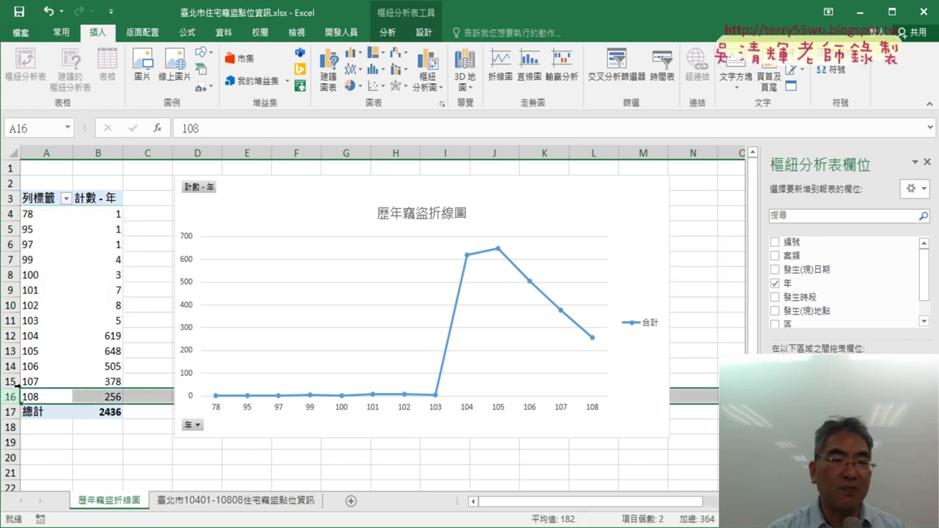
left_click(67, 199)
mouse_move(41, 301)
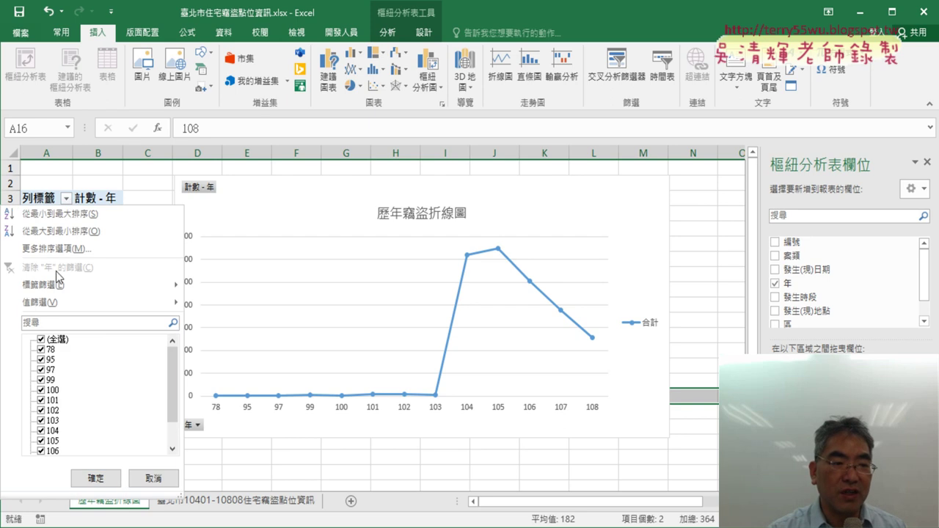
left_click(37, 321)
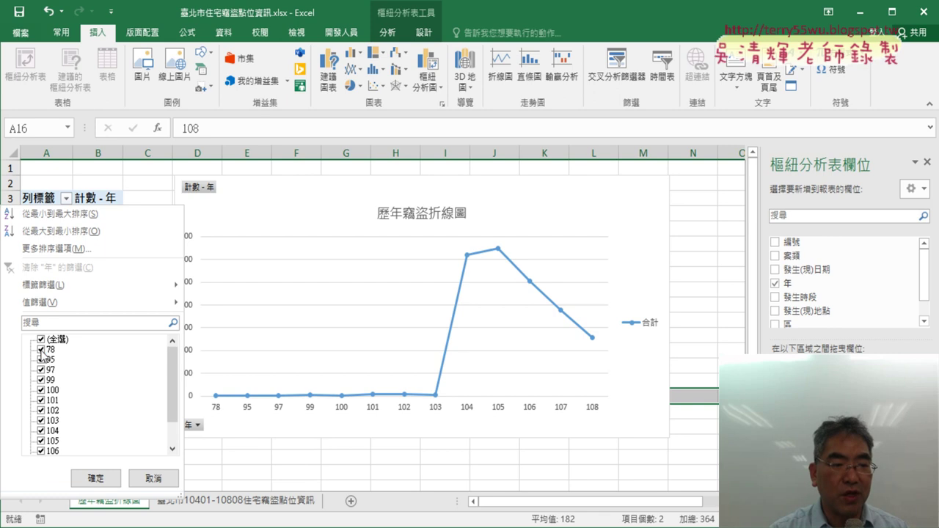
left_click(41, 349)
left_click(41, 359)
left_click(41, 369)
left_click(41, 380)
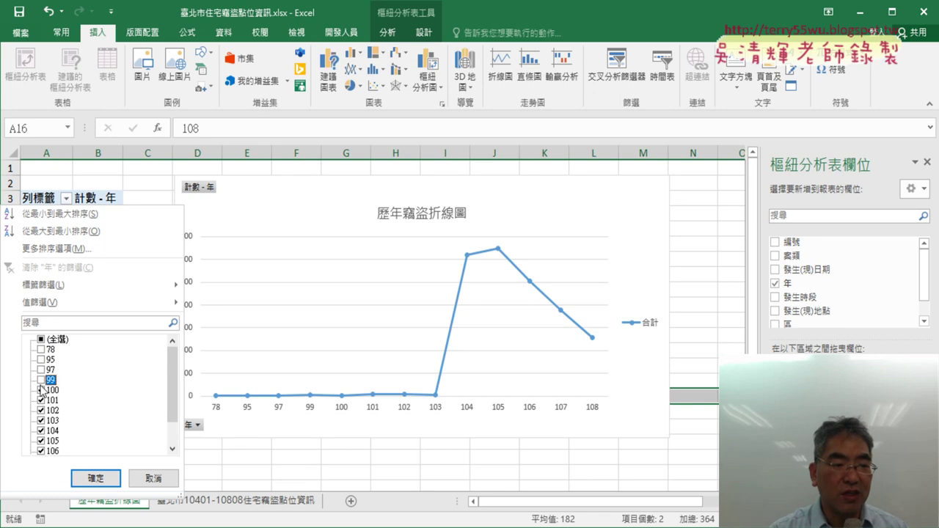
left_click(41, 390)
left_click(41, 400)
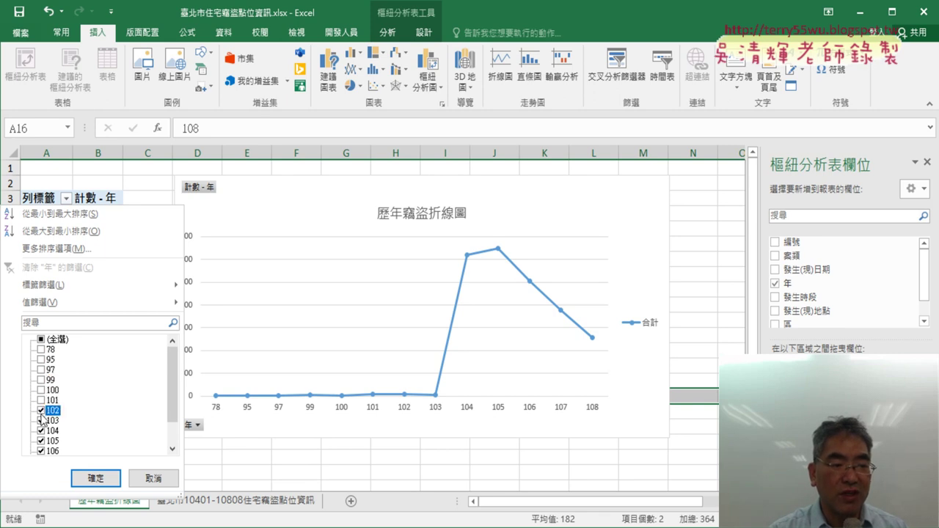
left_click(41, 420)
scroll(45, 425, "down", 1)
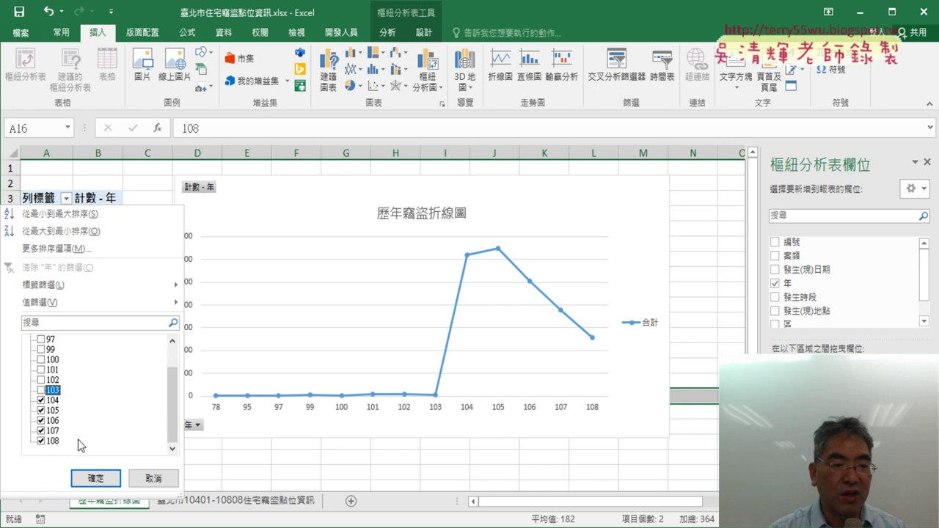
left_click(41, 441)
left_click(96, 477)
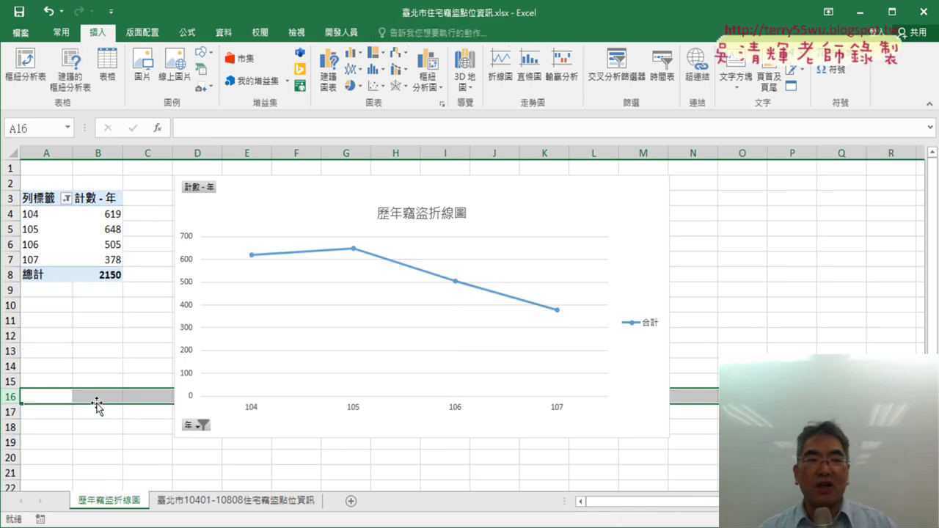
left_click(65, 244)
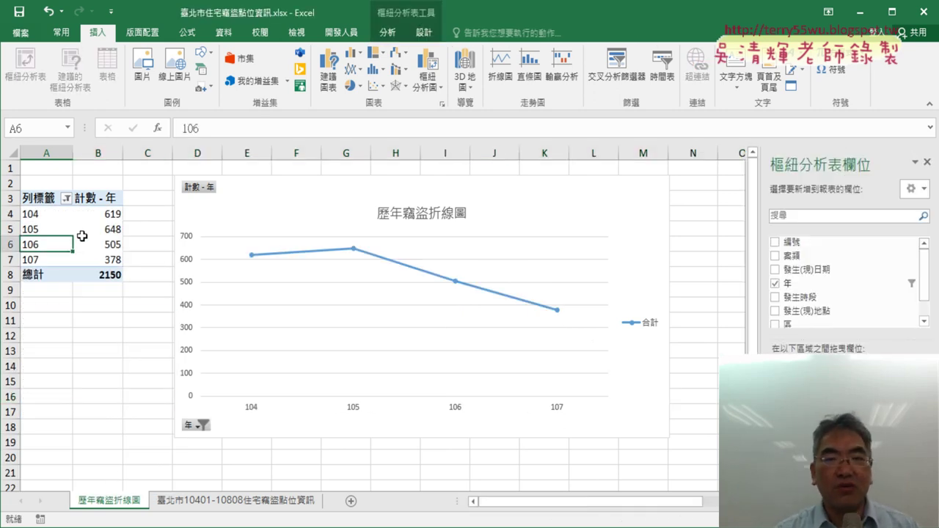
Step: Start inserting another pivot line chart, then cancel without creating it
left_click(387, 32)
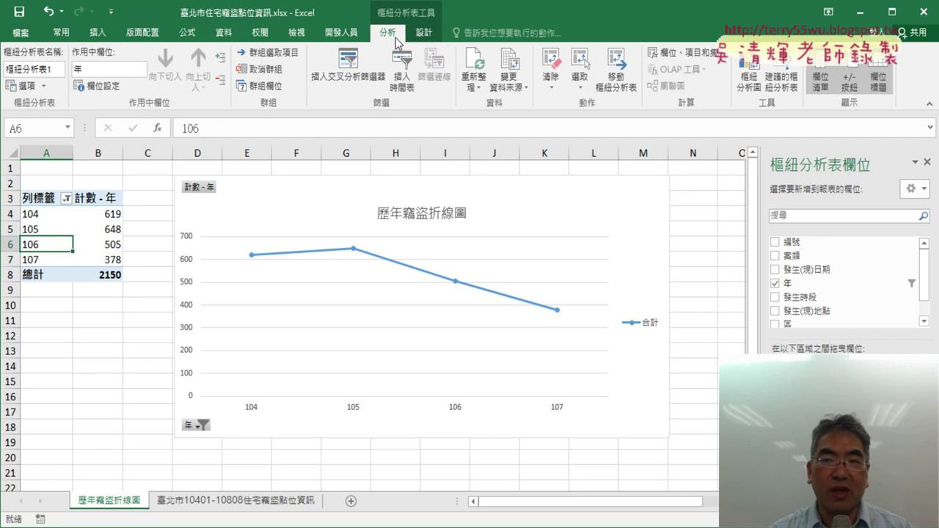
left_click(747, 88)
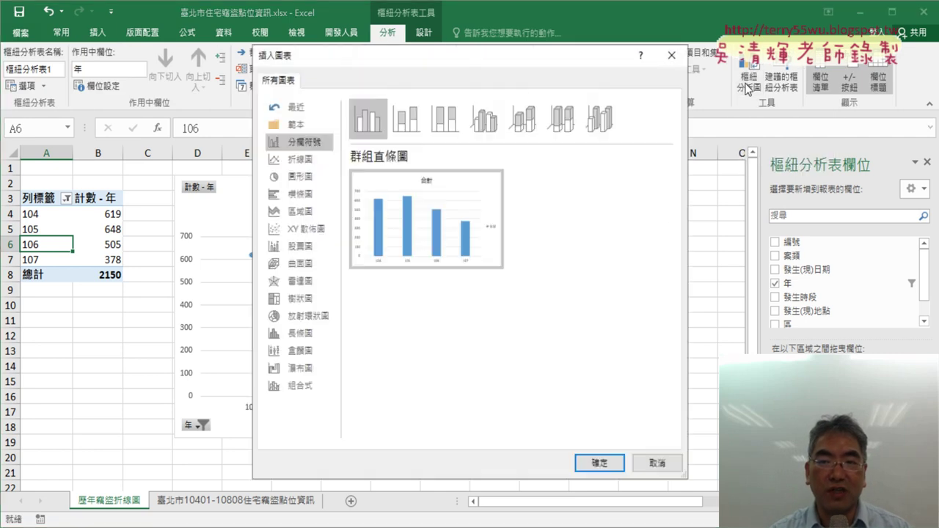
left_click(302, 159)
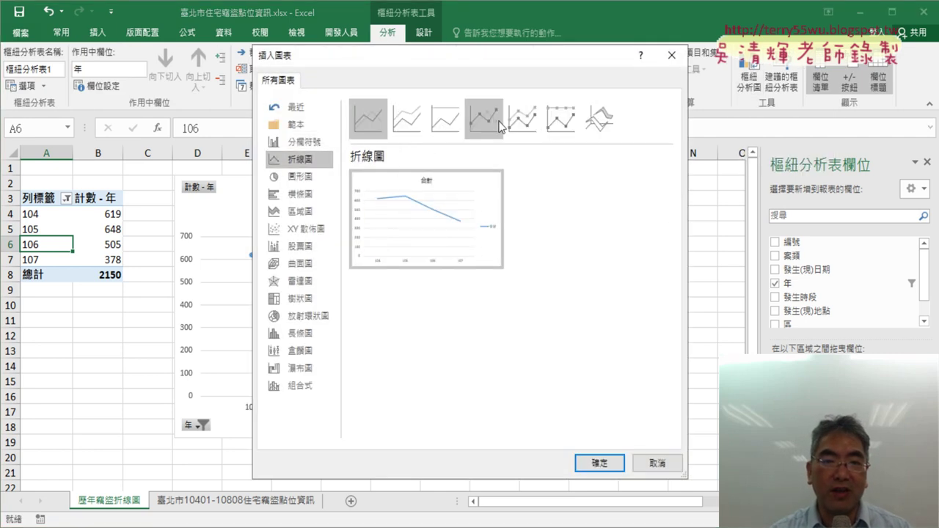
left_click(655, 463)
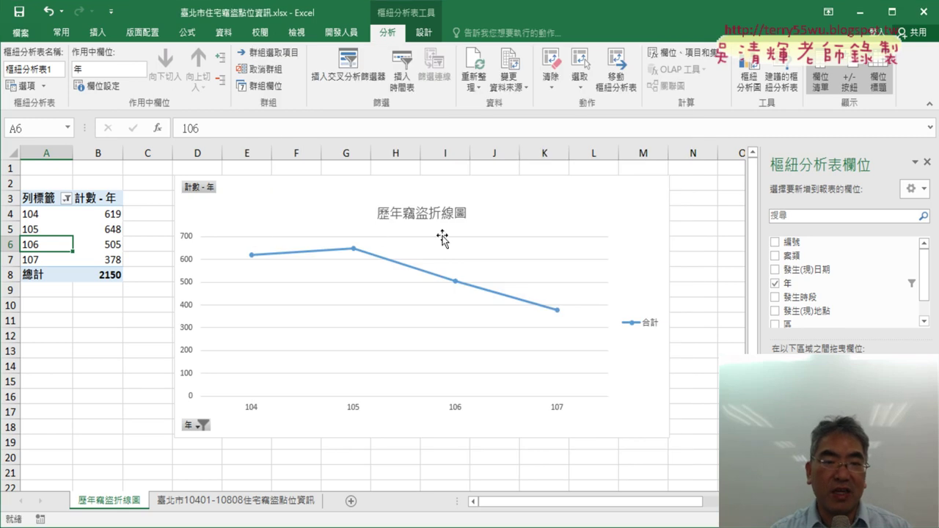
Step: Turn off the 圖例 (Legend) in Chart Elements so the 合計 legend disappears from the burglary chart
left_click(401, 212)
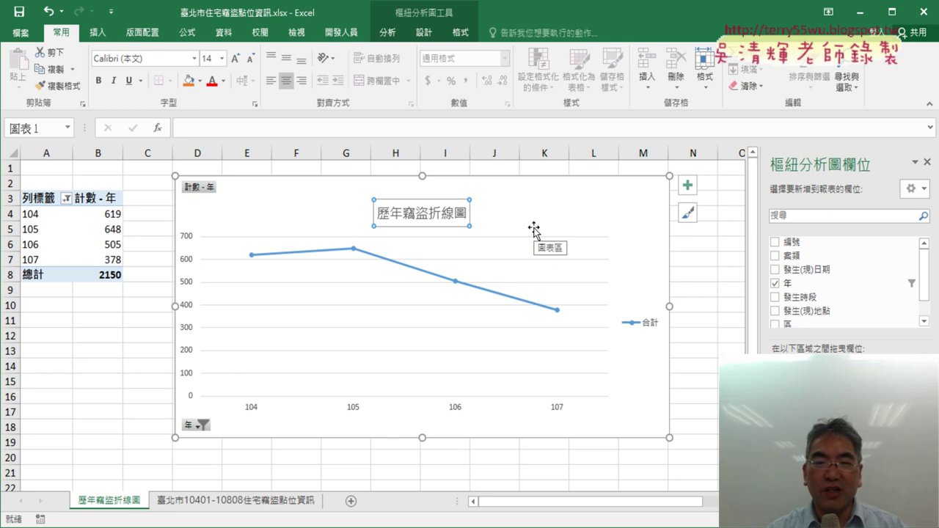
left_click(637, 325)
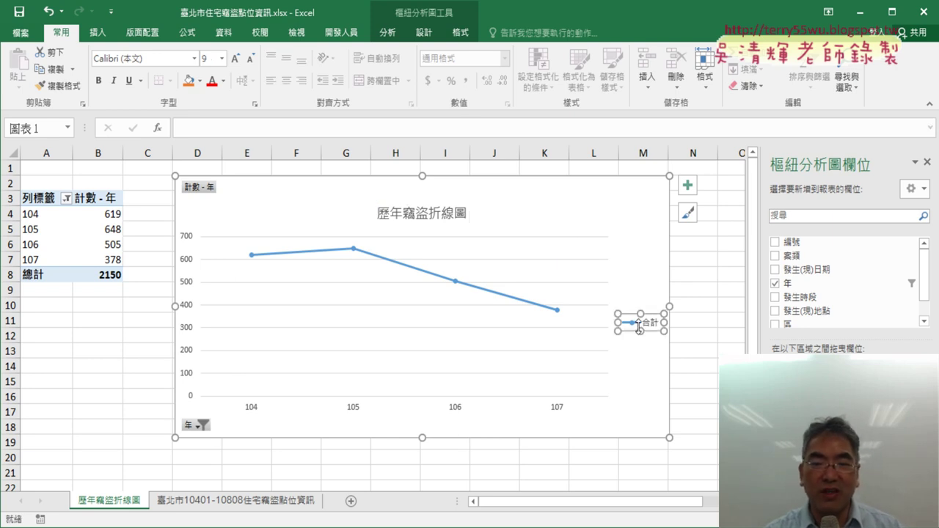
left_click(687, 187)
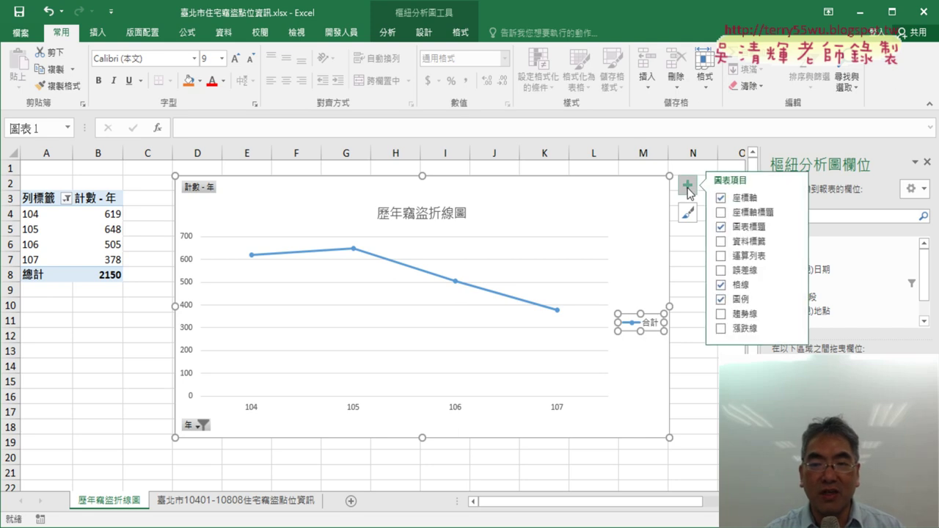
left_click(720, 300)
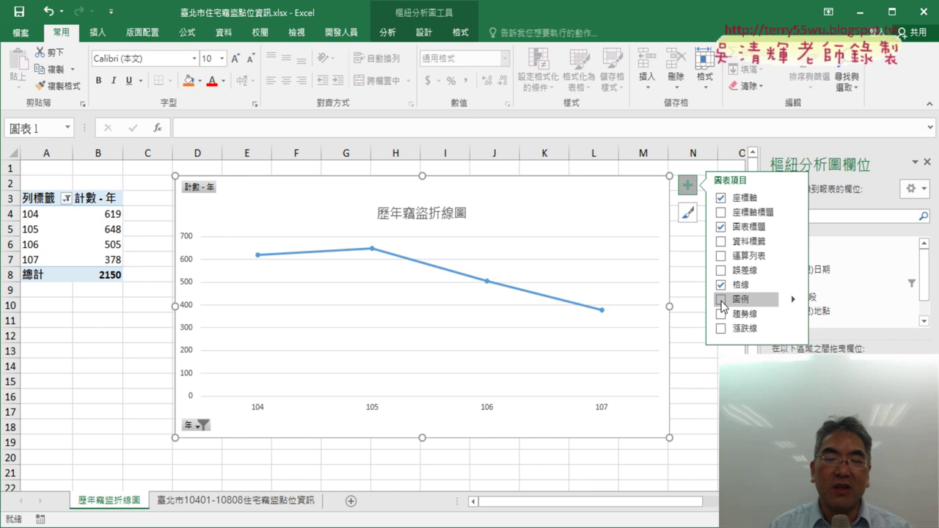
left_click(690, 375)
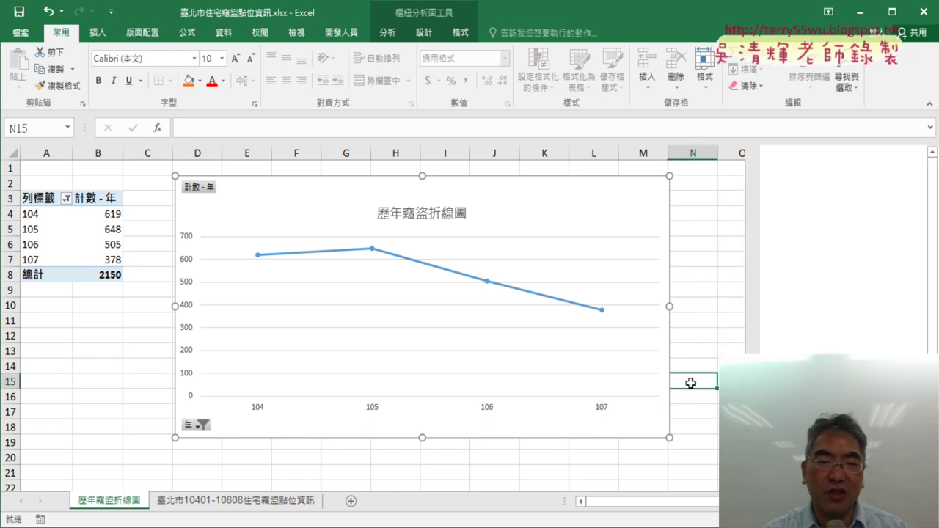
Step: Select the 歷年竊盜折線圖 chart to display its PivotChart Fields pane
left_click(509, 191)
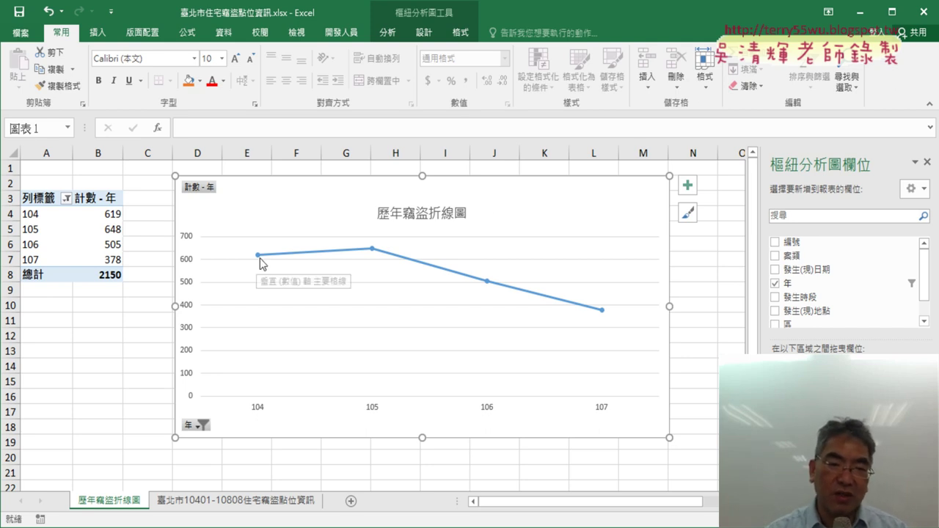
mouse_move(323, 266)
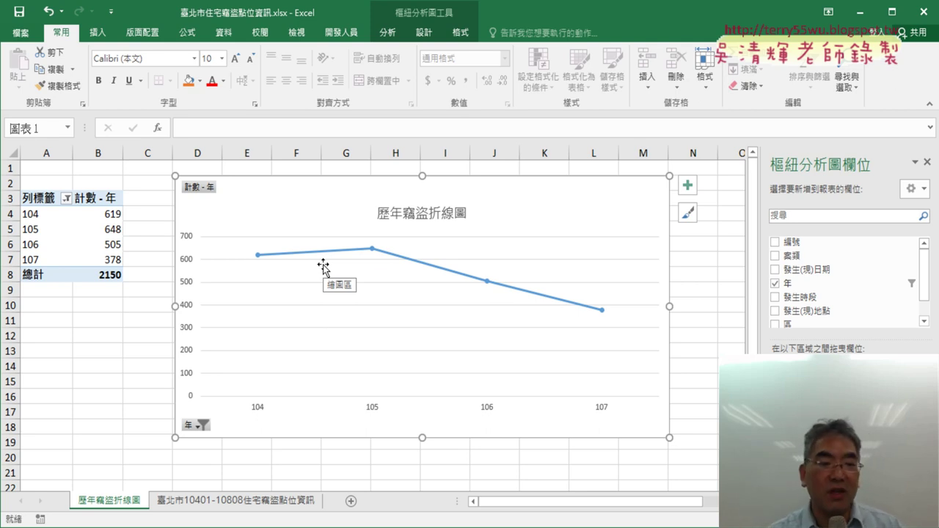
left_click(230, 505)
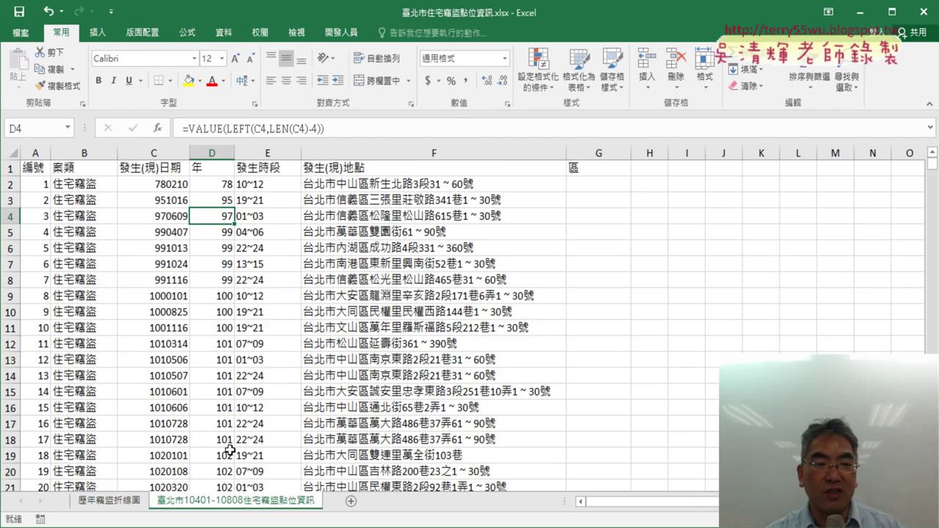
left_click(210, 152)
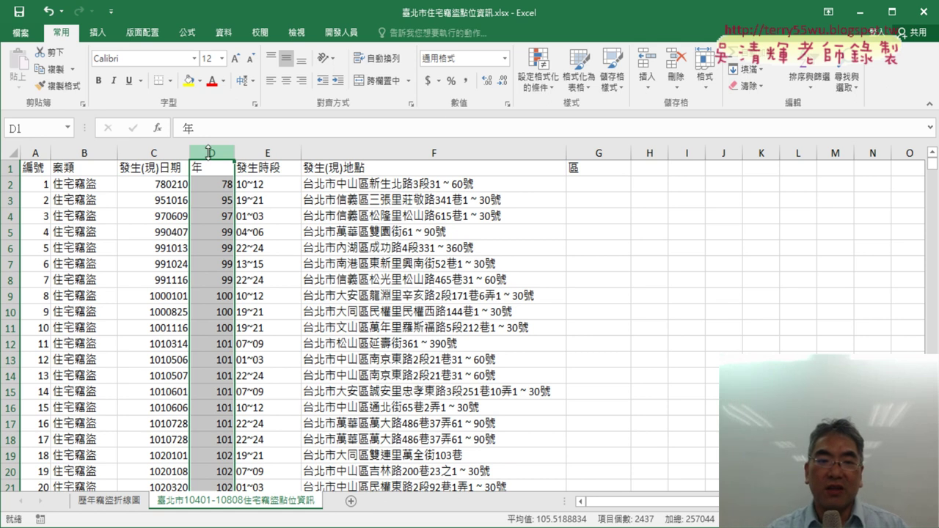
left_click(471, 150)
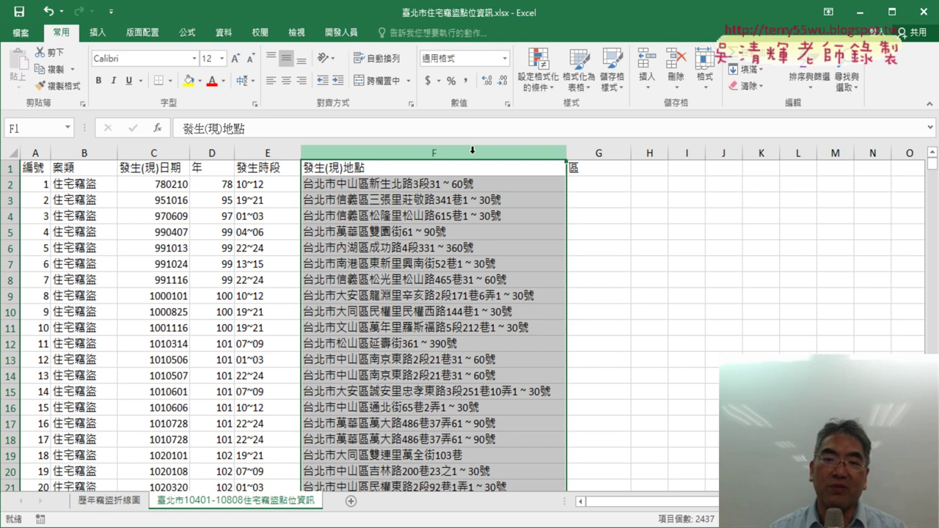
left_click(601, 172)
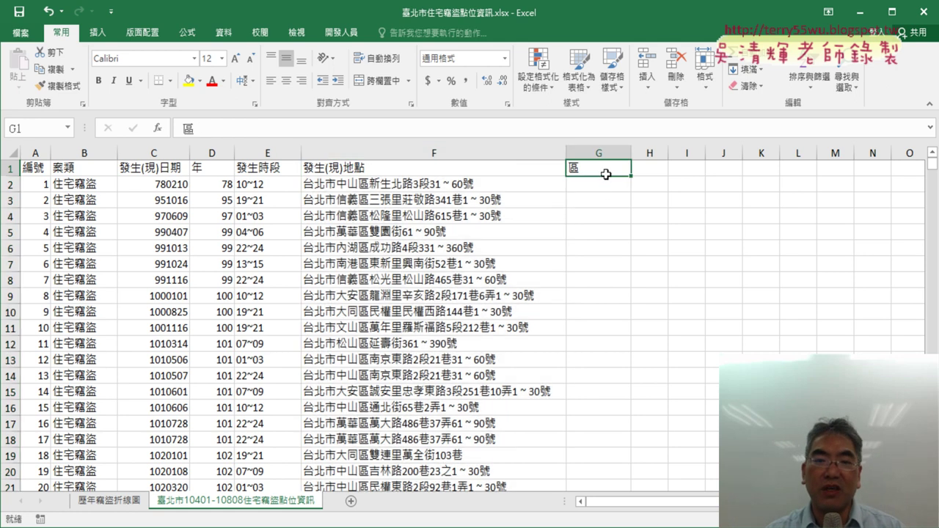
left_click(600, 185)
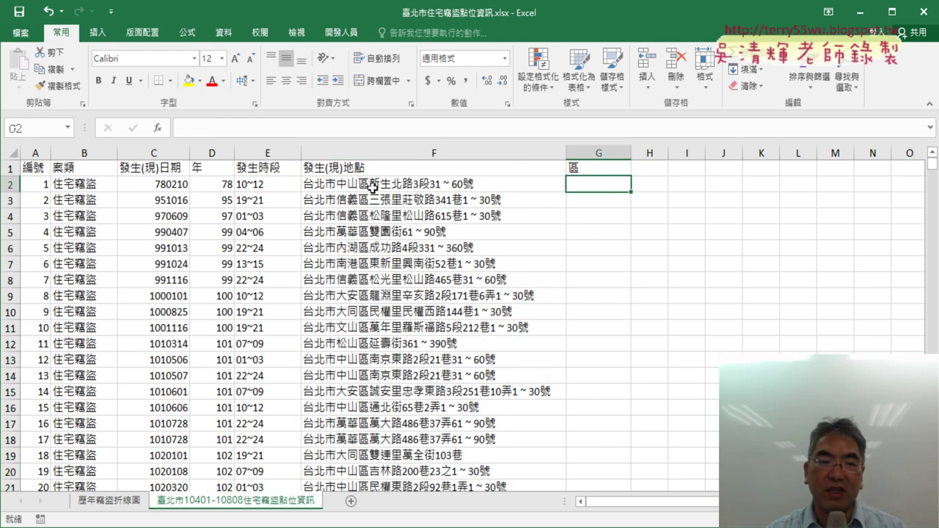
left_click(352, 156)
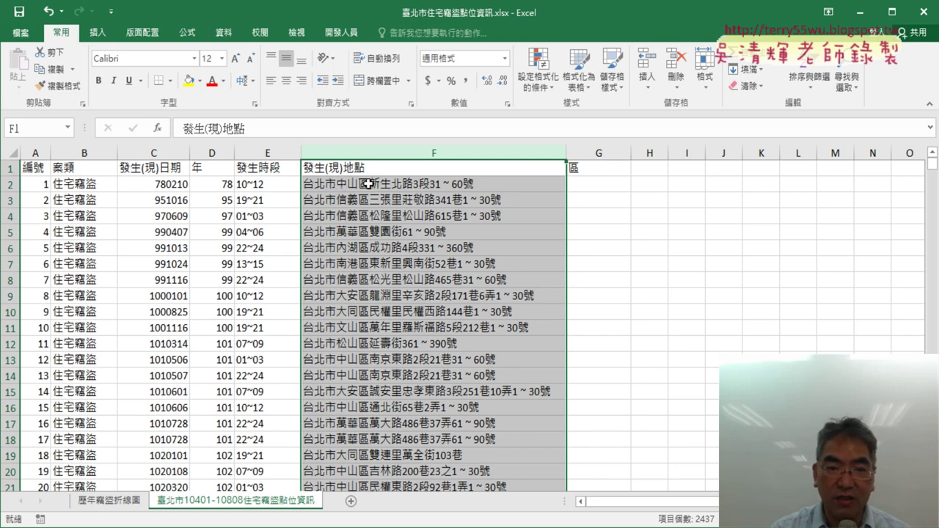
left_click(356, 171)
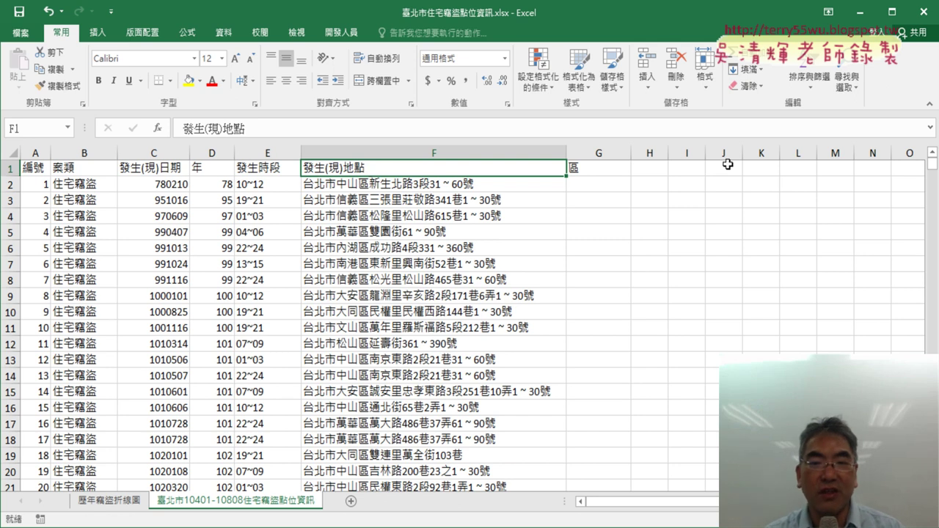
left_click(608, 184)
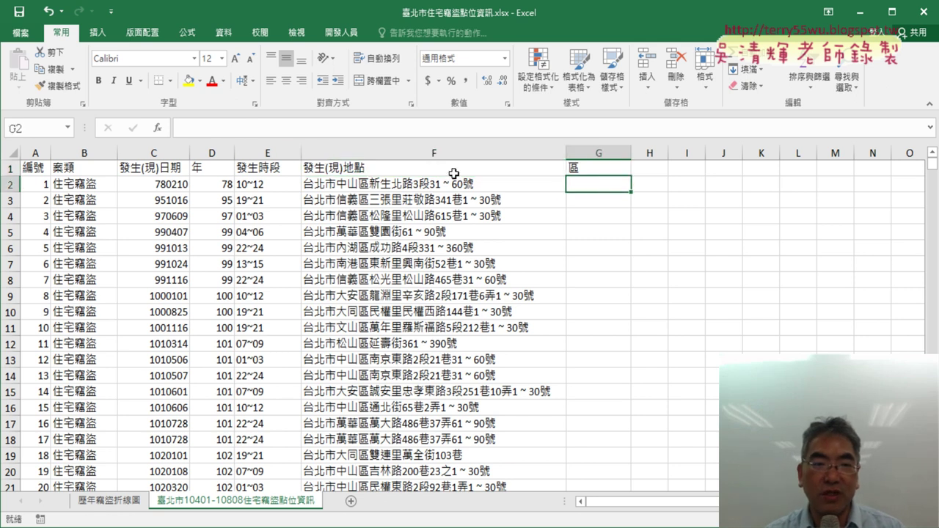
Step: Insert the MID function into G2 from the 文字 (Text) category
left_click(159, 129)
left_click_drag(516, 167, 262, 114)
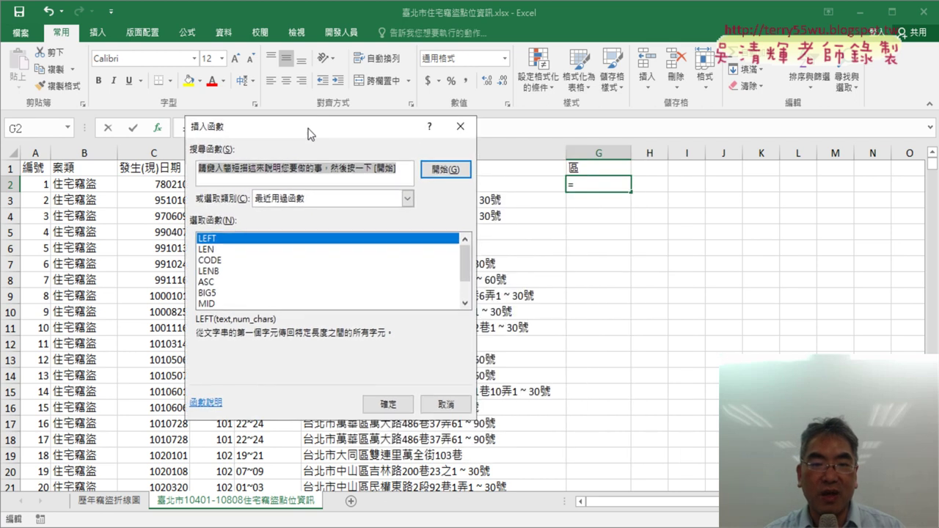
left_click(281, 185)
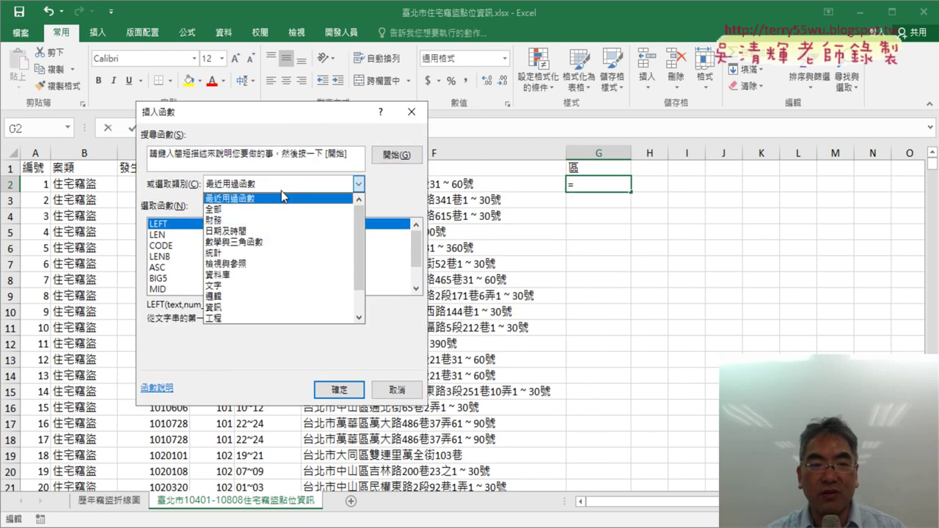
left_click(281, 286)
left_click(418, 291)
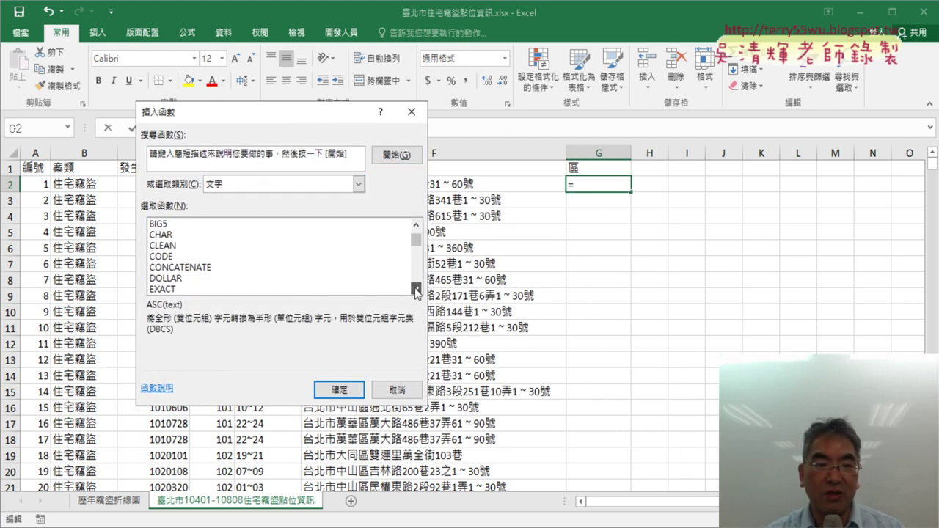
left_click(416, 292)
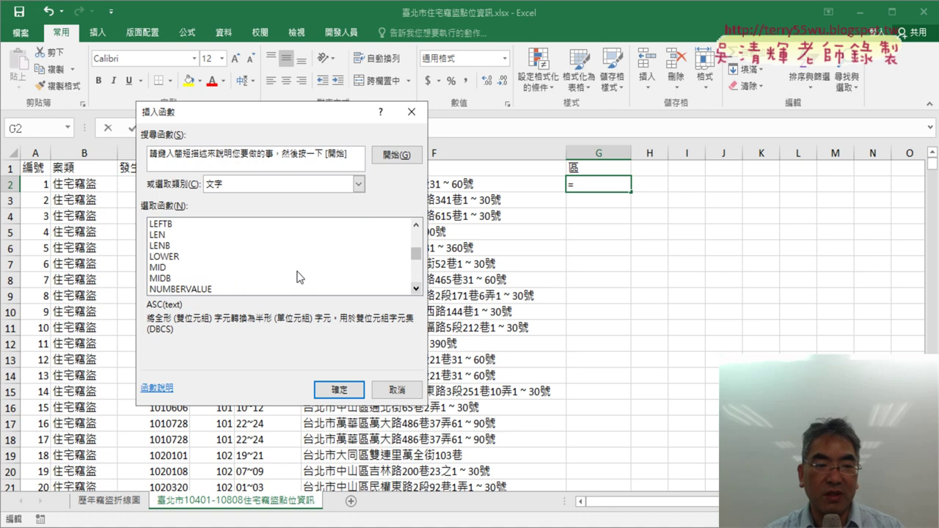
double_click(298, 268)
Step: Give MID the arguments F2, 4 and 3 so G2 returns 中山區
left_click_drag(317, 144, 293, 228)
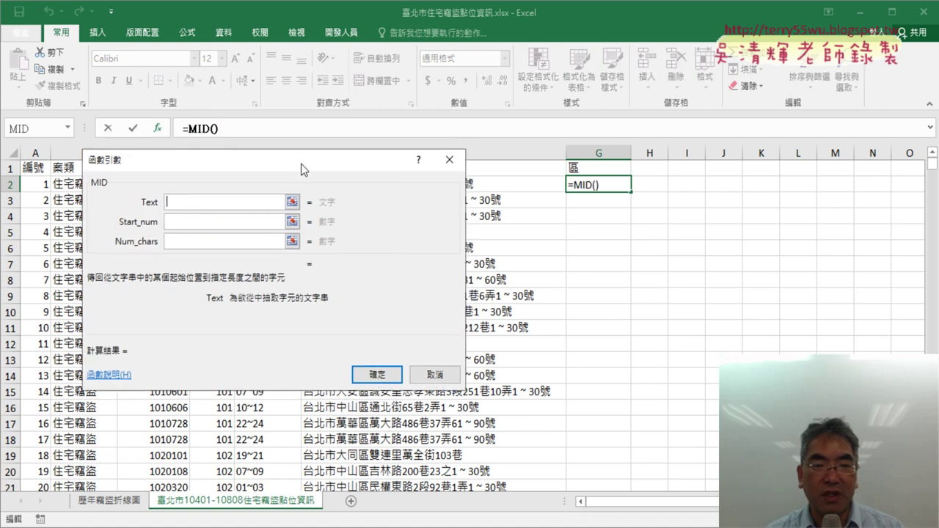
left_click(344, 184)
key("Tab")
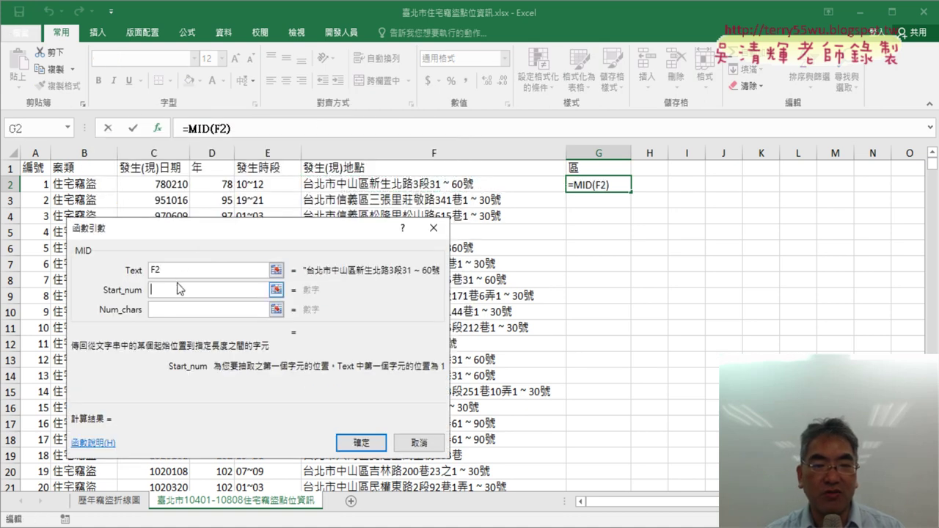
type("4")
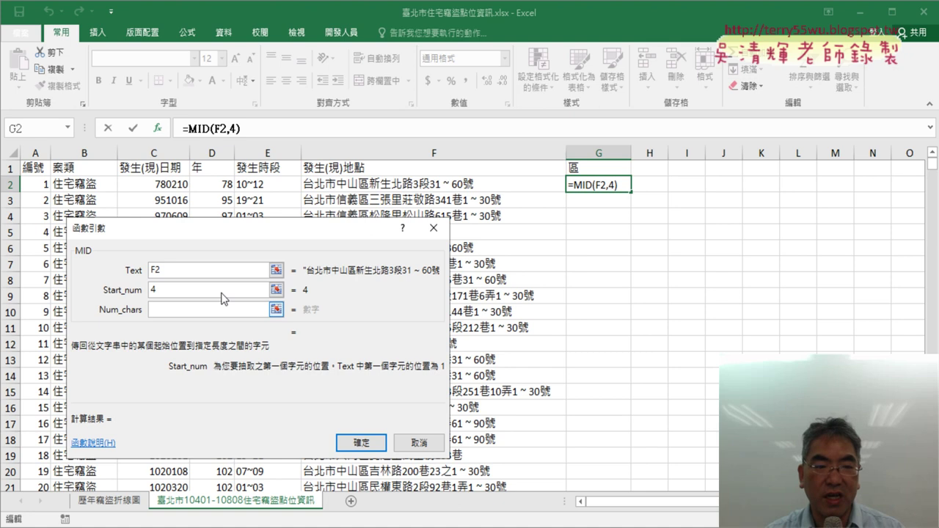
left_click(195, 309)
type("3")
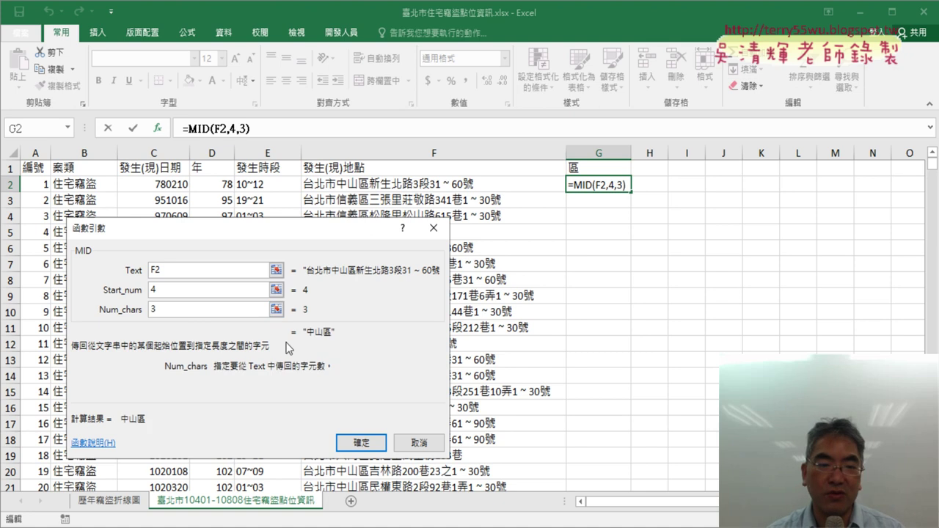
left_click(360, 443)
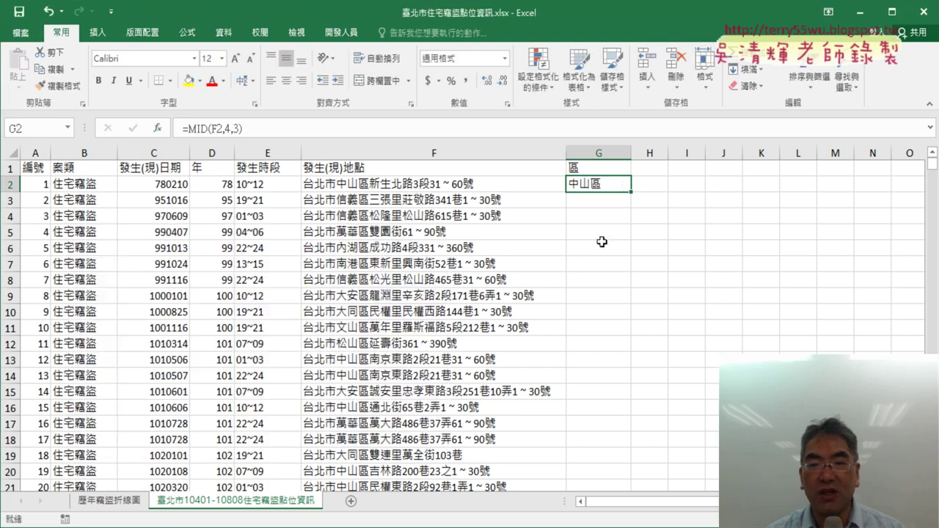
Step: Fill the MID district formula down column G to row 2437, then select the whole data table
double_click(630, 194)
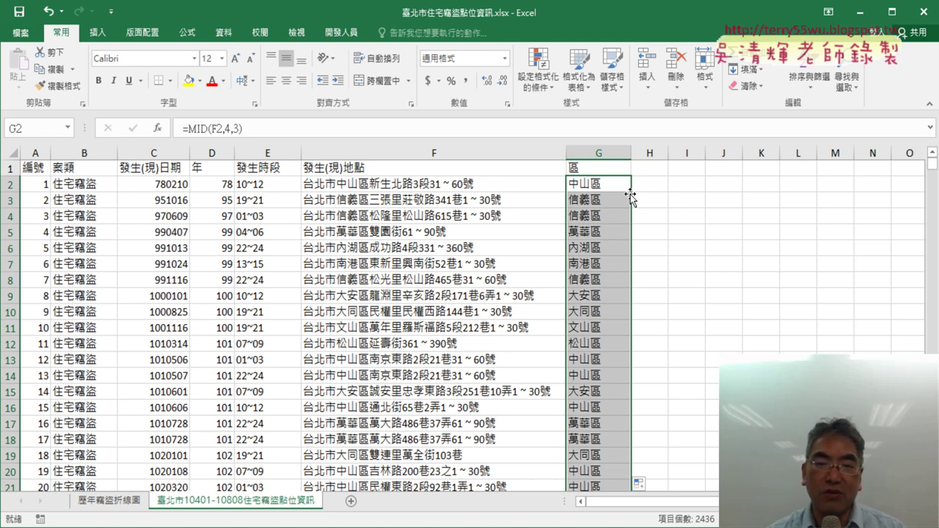
left_click(280, 265)
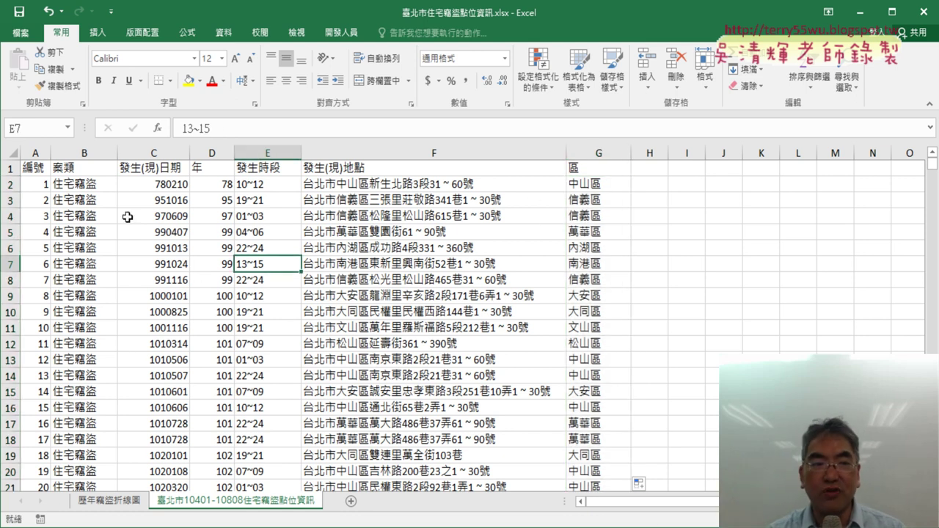
left_click(35, 171)
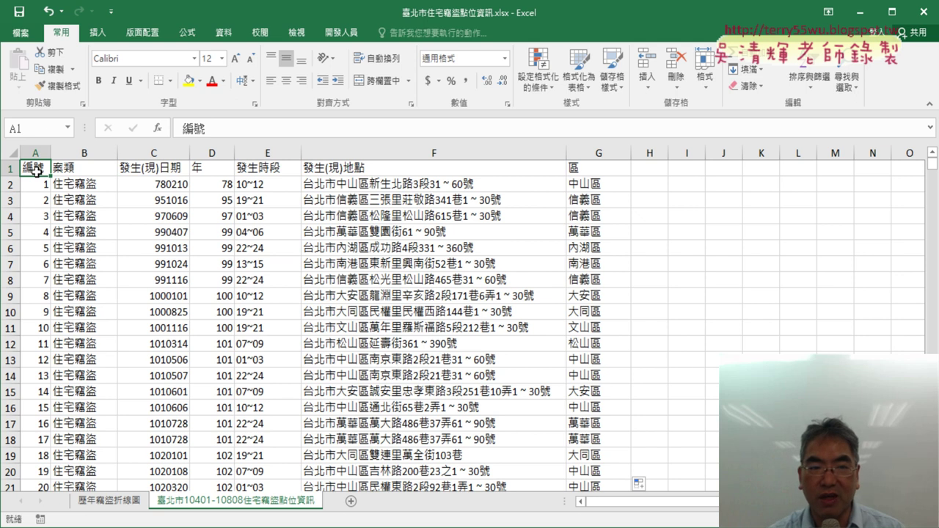
key("ctrl+shift+Right")
key("ctrl+shift+Down")
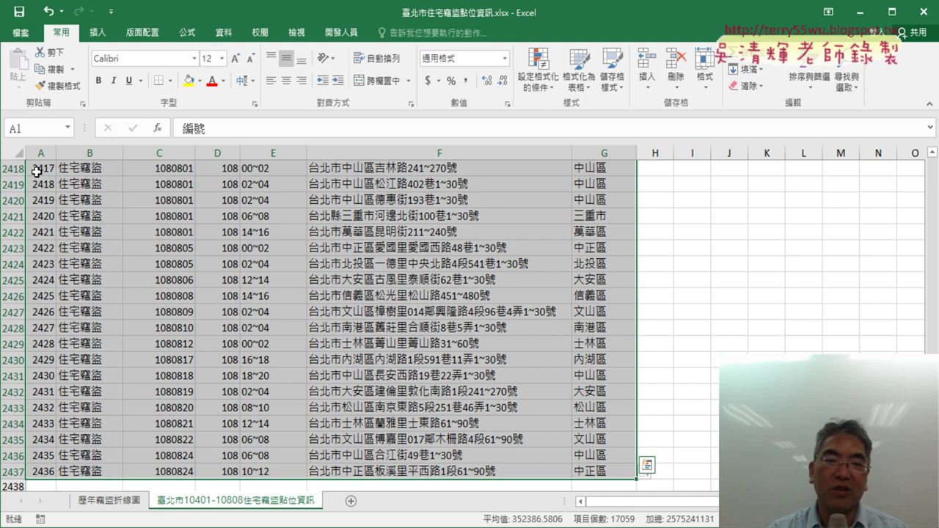
left_click(249, 200)
Step: Start a PivotTable from the data, check the $A$1:$G$2437 source range, then cancel
scroll(363, 210, "up", 6)
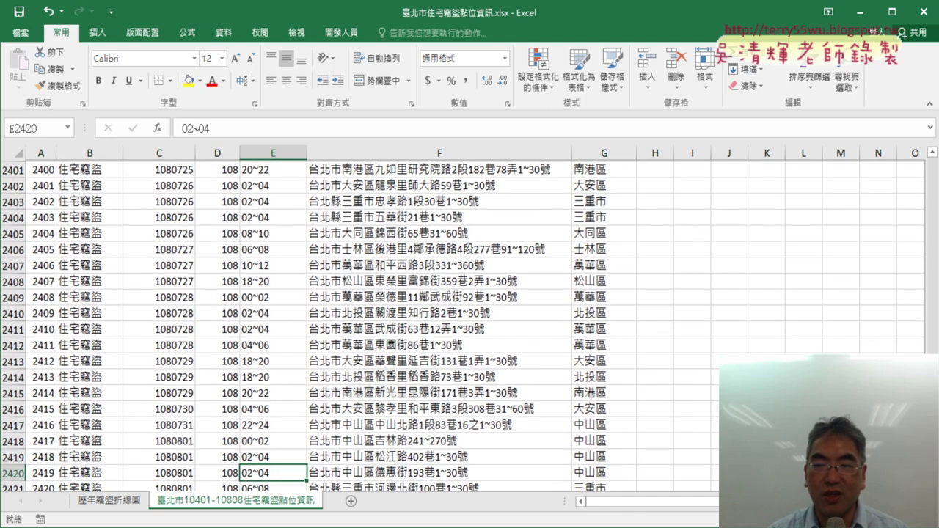
scroll(462, 326, "up", 1)
scroll(462, 325, "up", 20)
scroll(462, 325, "up", 15)
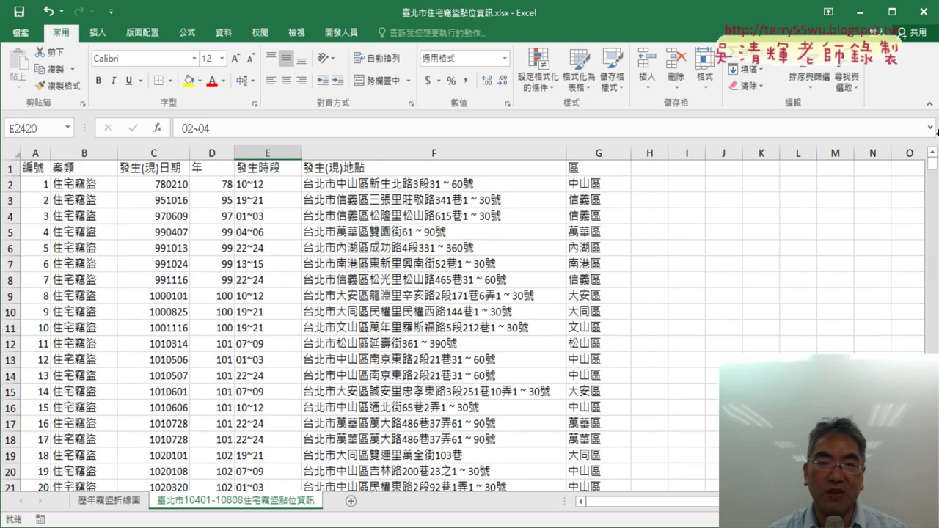
left_click(337, 198)
left_click(99, 33)
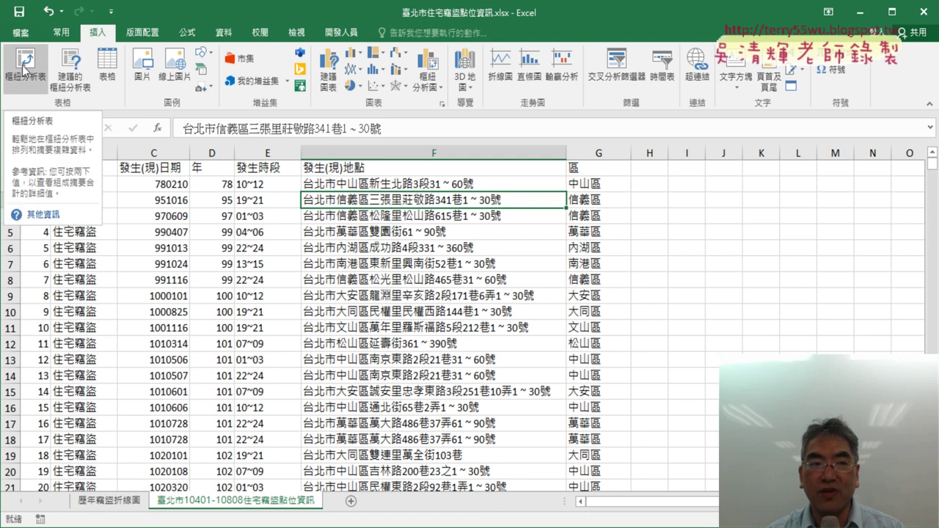
left_click(24, 67)
left_click_drag(225, 205, 278, 93)
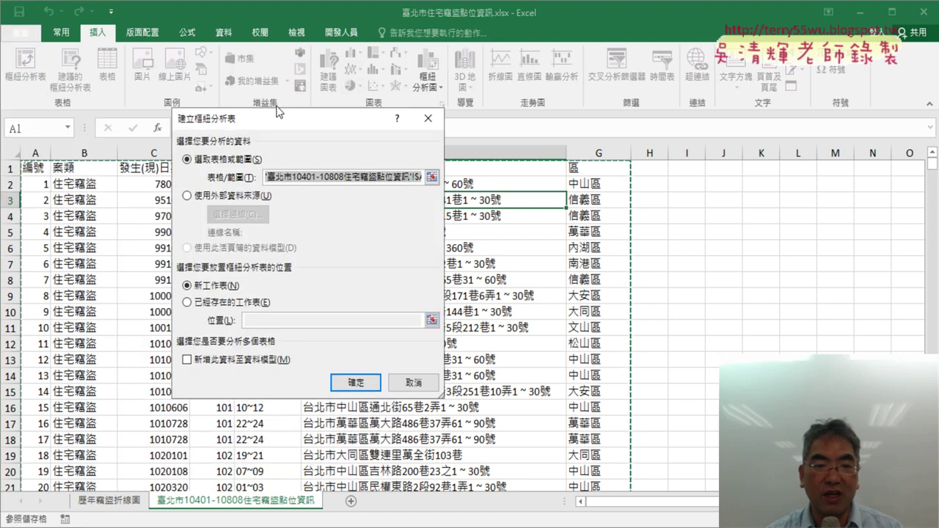
left_click(351, 150)
key("End")
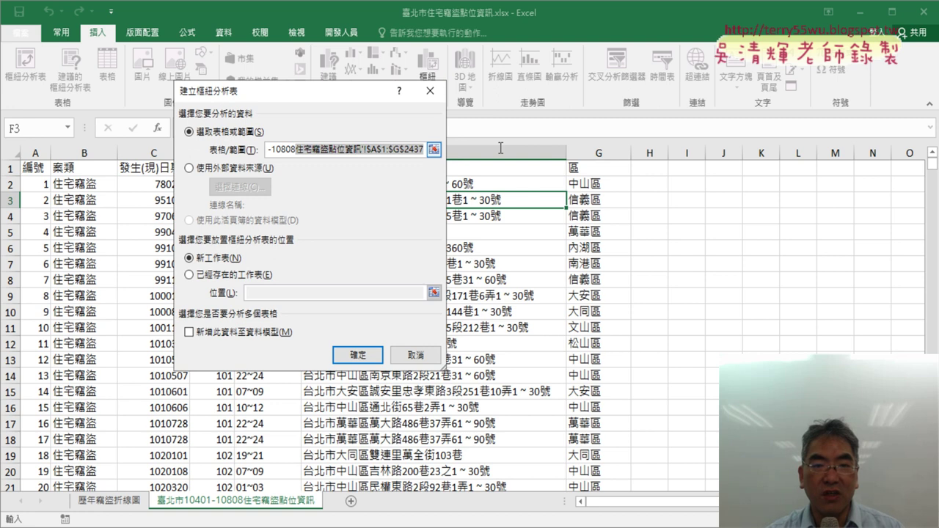
left_click_drag(367, 150, 479, 169)
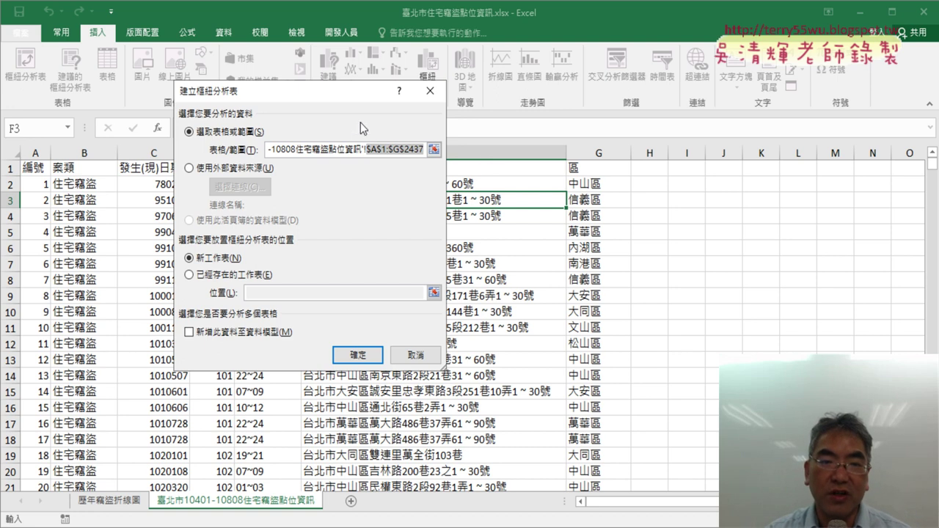
left_click(329, 150)
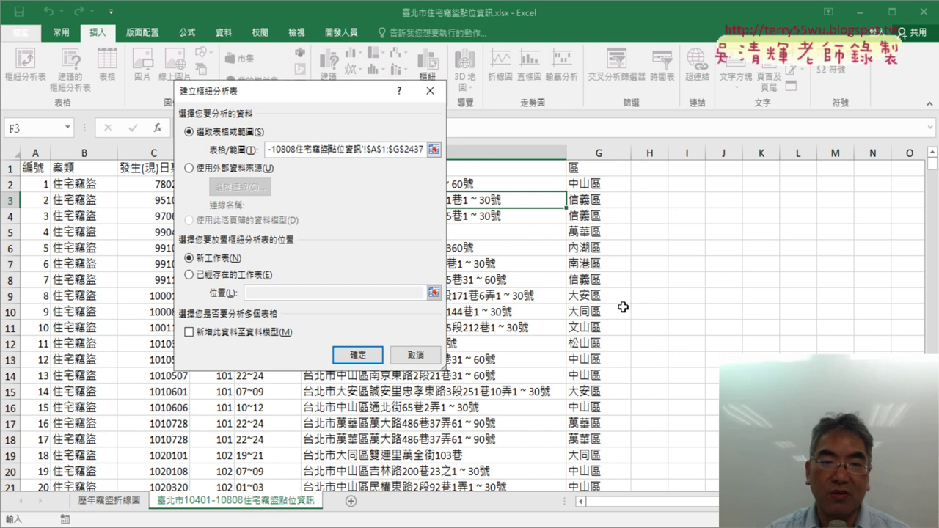
left_click(416, 357)
Step: Create the PivotTable from the burglary data range on a new worksheet
left_click(35, 77)
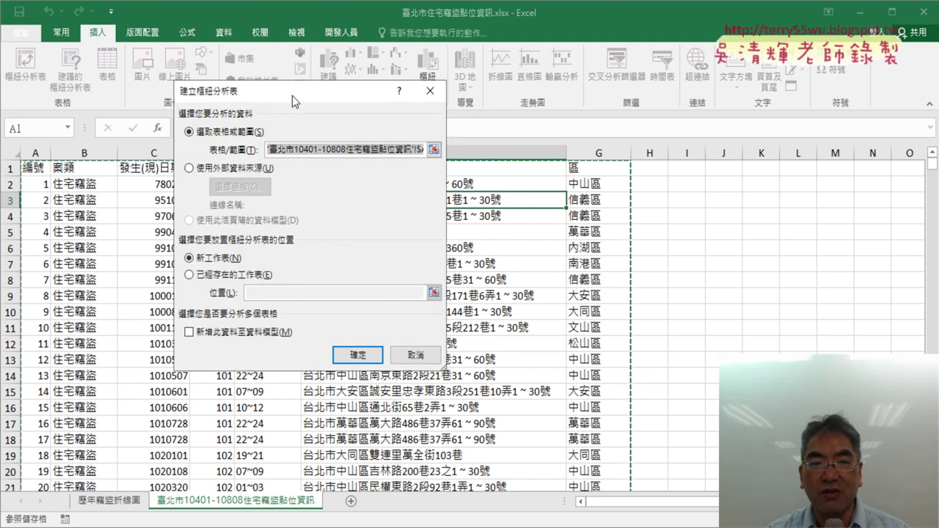
left_click_drag(293, 93, 305, 216)
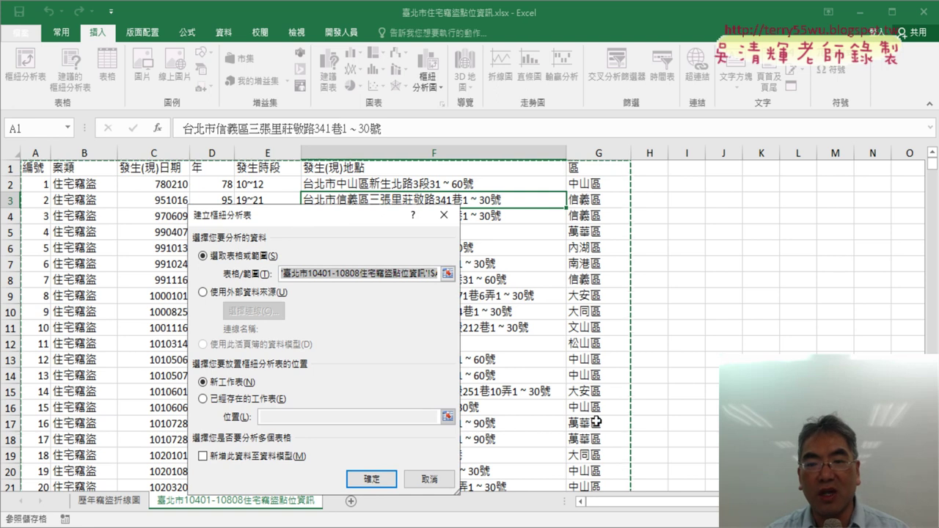
scroll(588, 363, "down", 10)
scroll(587, 363, "down", 8)
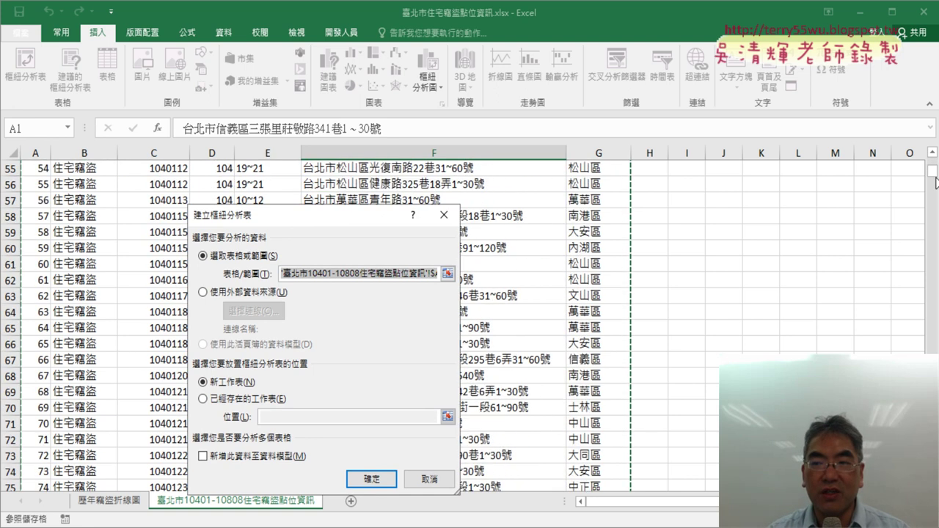
mouse_move(932, 169)
left_mouse_down()
mouse_move(932, 179)
mouse_move(932, 163)
left_mouse_up()
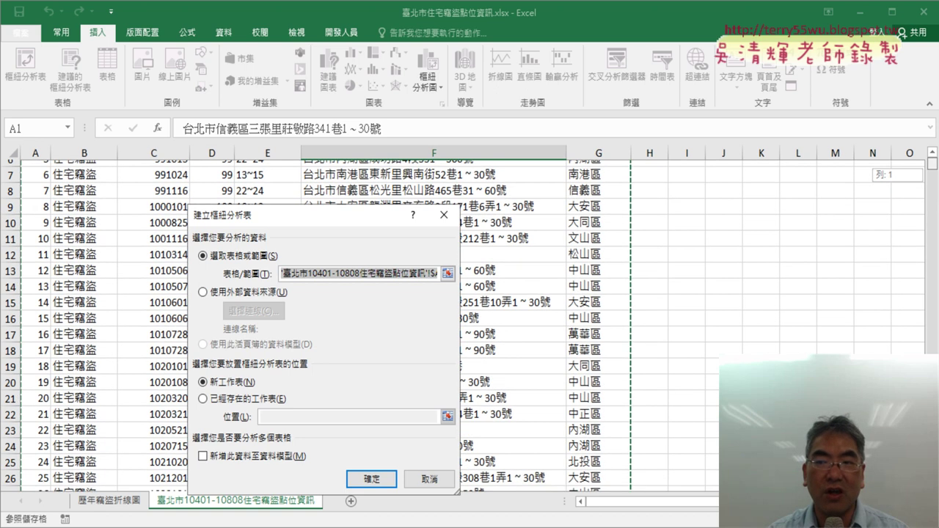
left_click(375, 481)
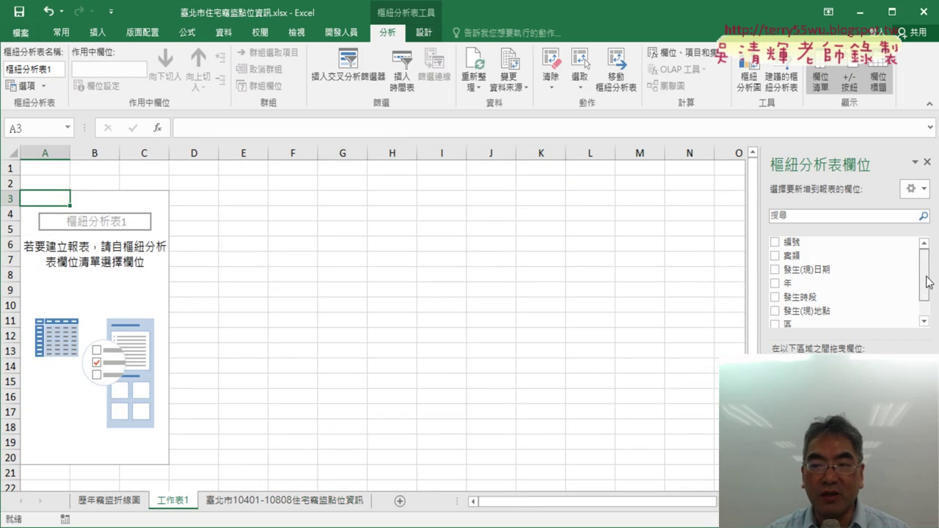
Step: Add 區 as the row labels and drag it into Values as Count of 區
left_click_drag(924, 275, 924, 292)
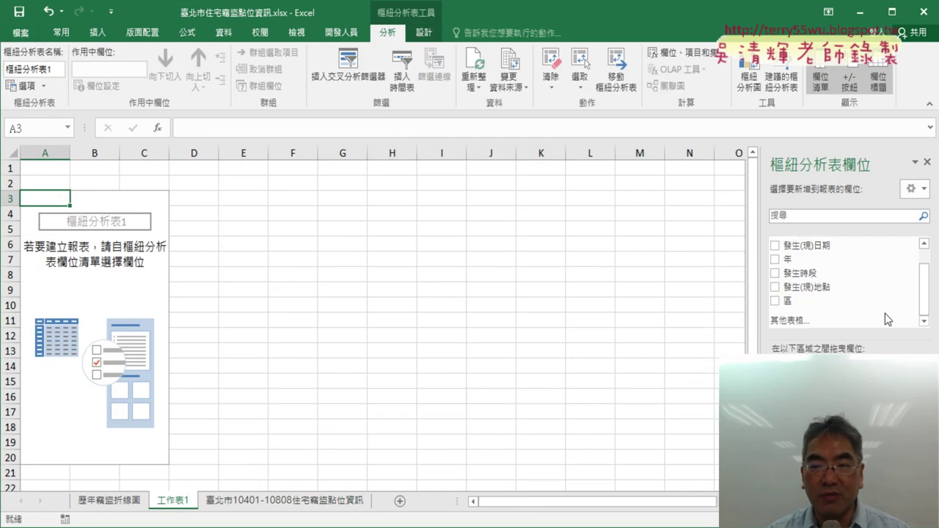
left_click(775, 300)
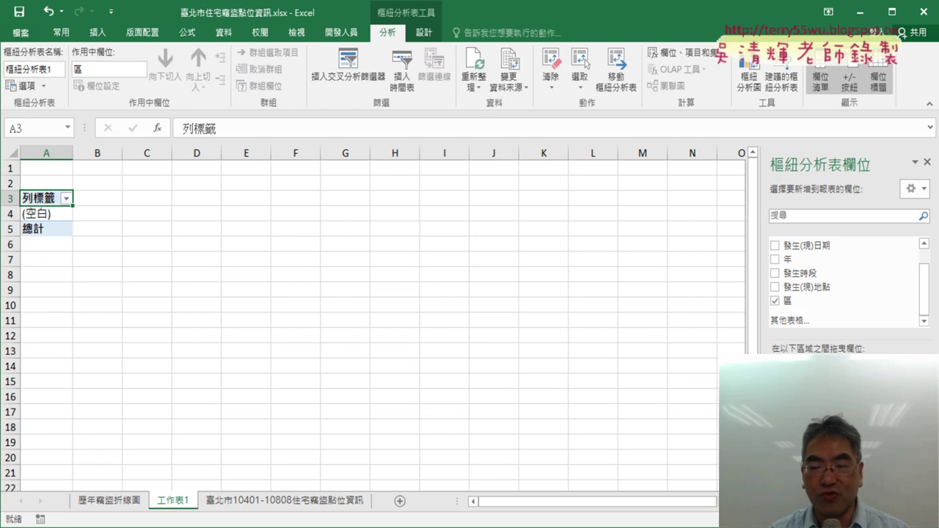
left_click_drag(787, 301, 866, 469)
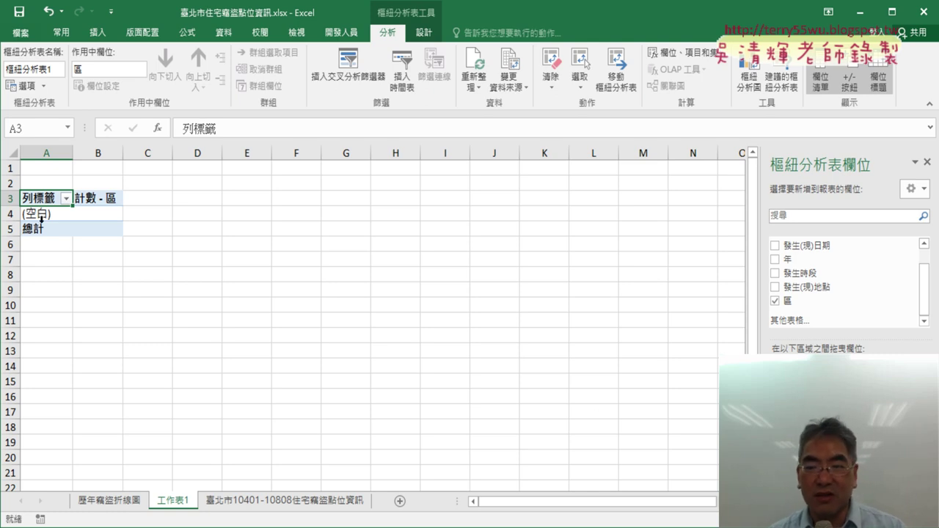
mouse_move(40, 213)
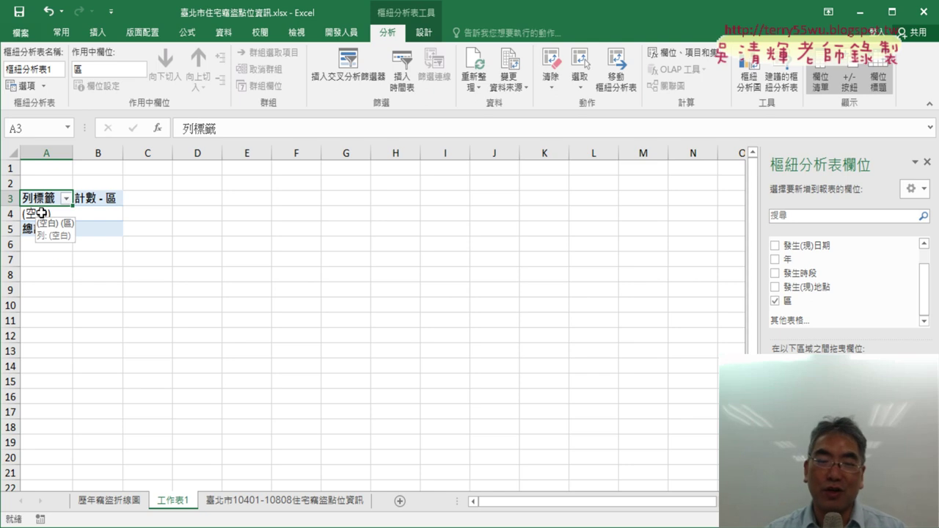
left_click(121, 501)
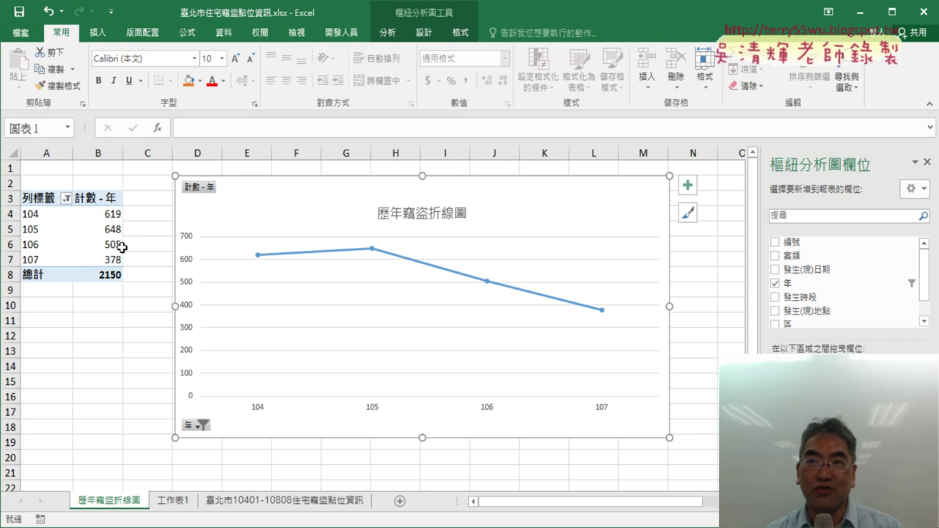
left_click(88, 232)
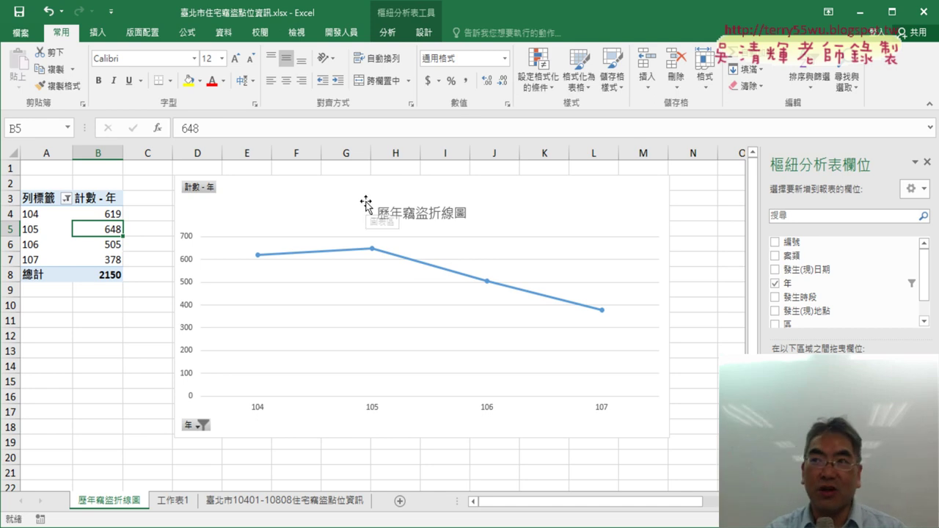
left_click(176, 502)
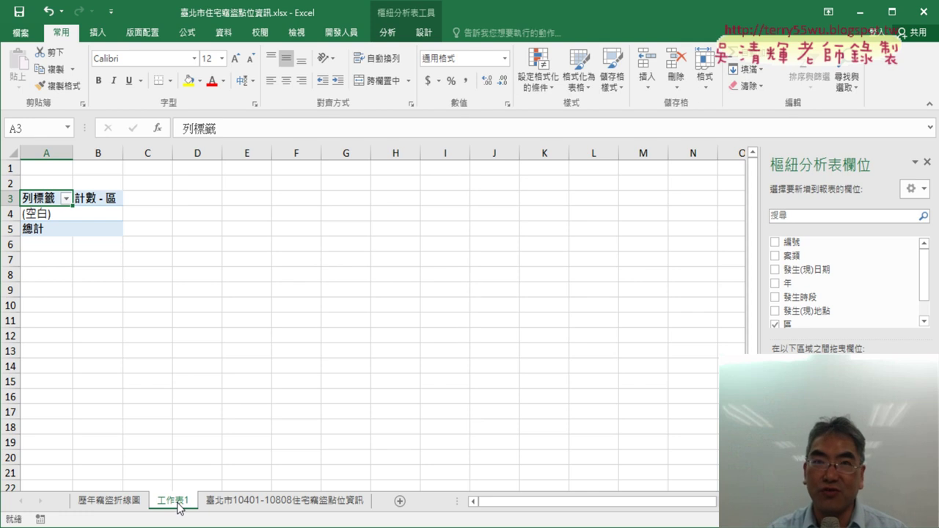
left_click(268, 501)
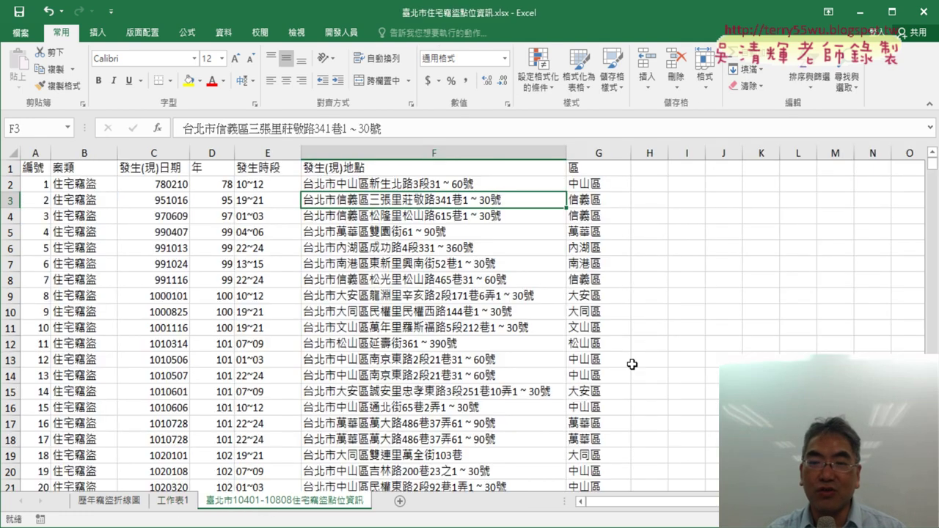
left_click(599, 153)
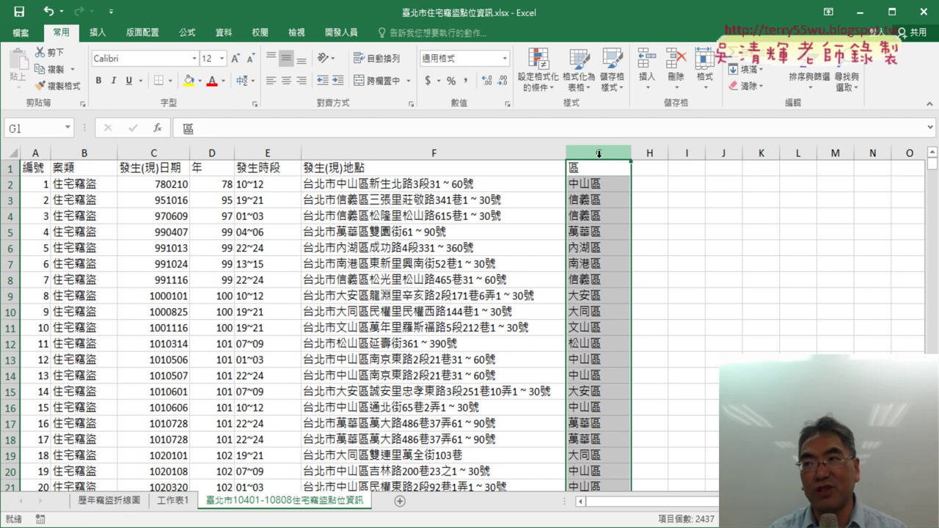
left_click(180, 504)
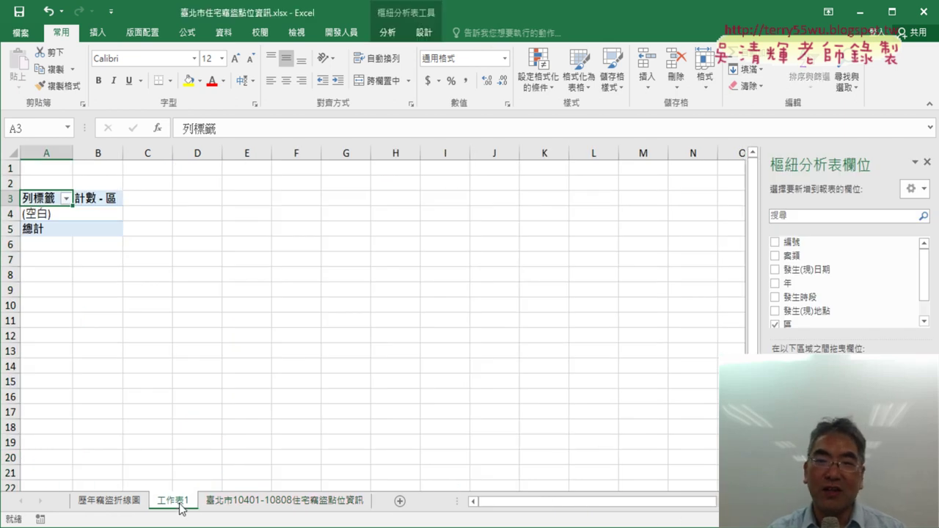
left_click(45, 213)
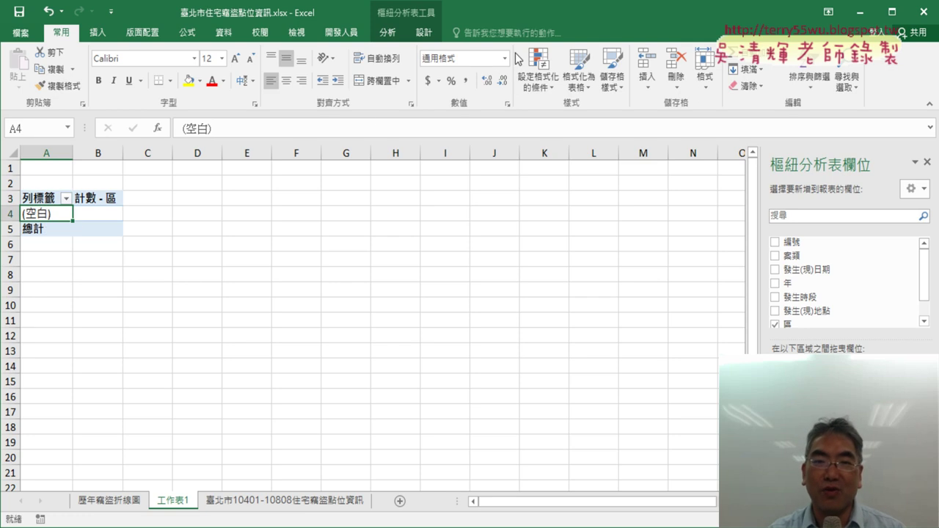
left_click(388, 33)
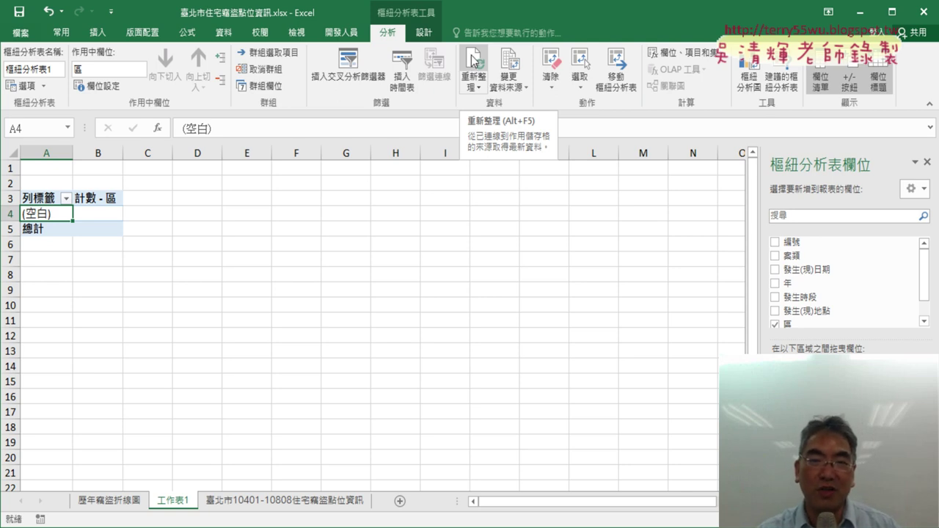
Step: Refresh All so each district shows its burglary count, totalling 2436, then select non-Taipei rows 16–19
left_click(478, 91)
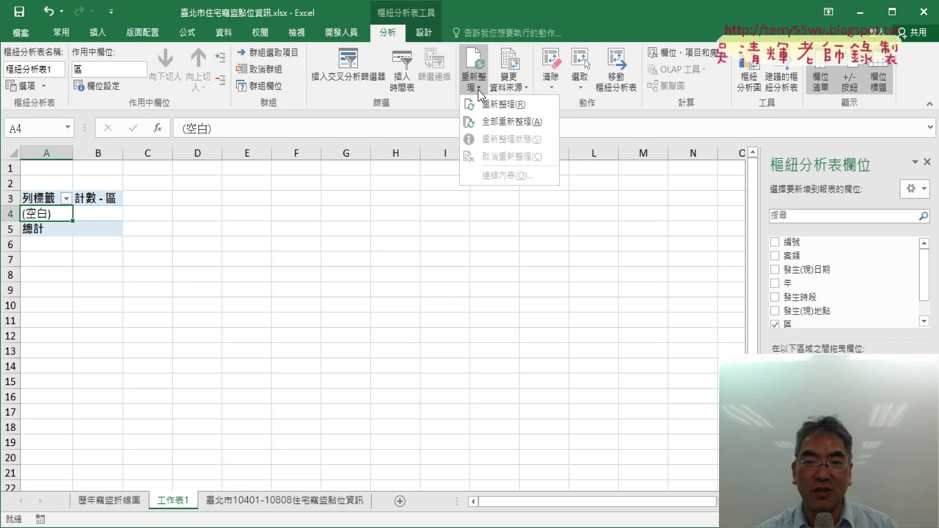
left_click(493, 123)
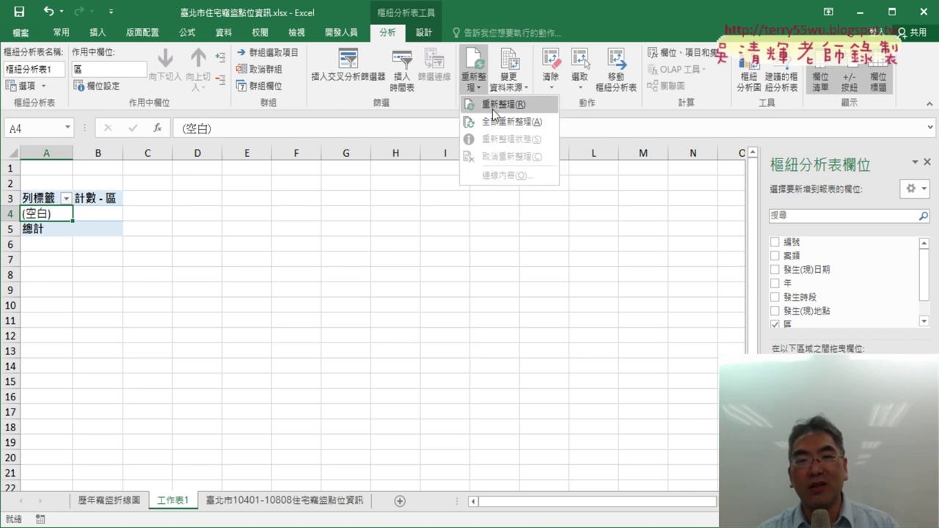
left_click(473, 60)
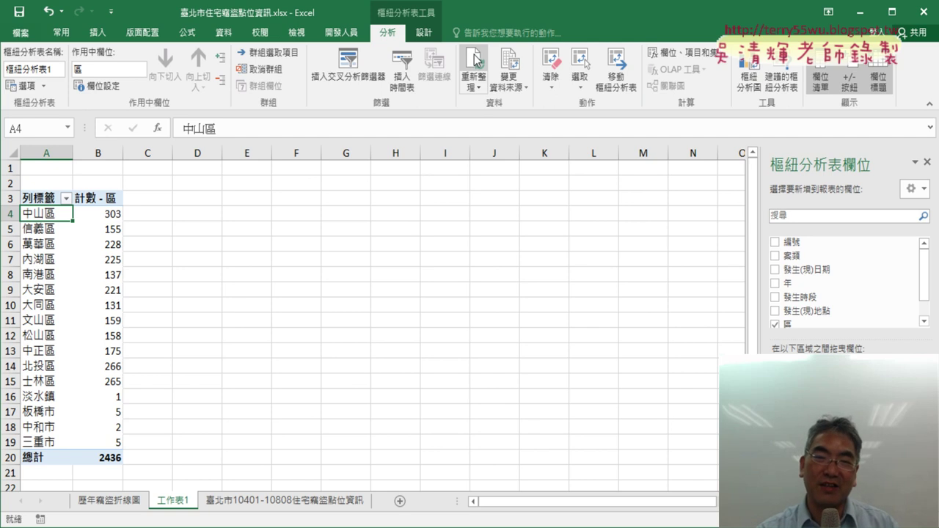
left_click(478, 90)
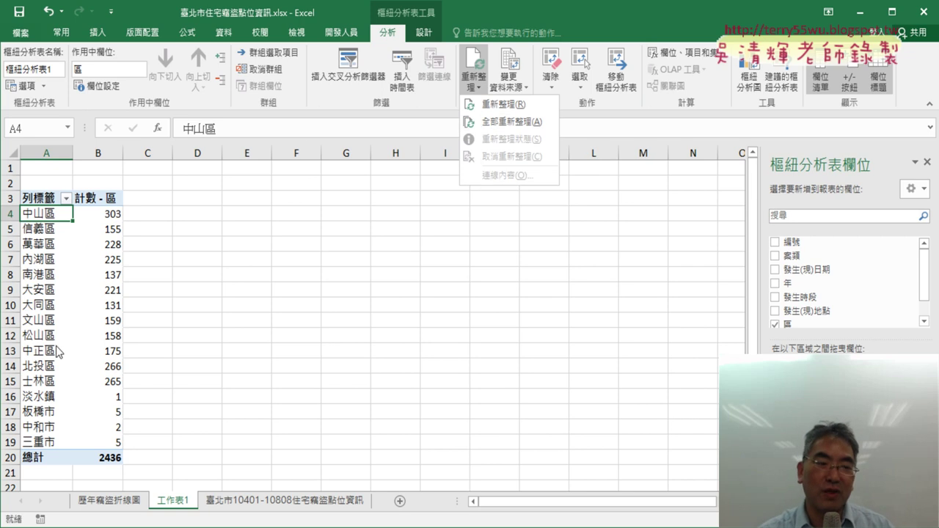
left_click(71, 367)
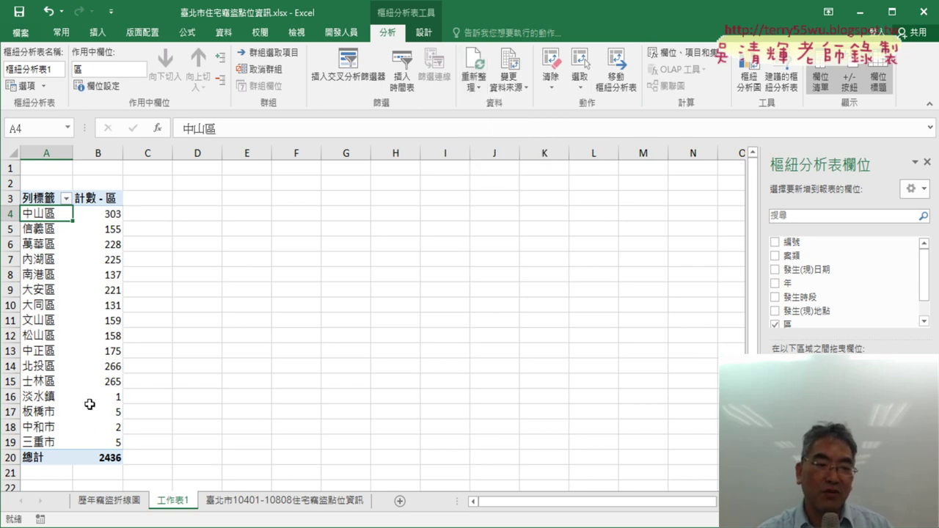
left_click_drag(10, 396, 10, 442)
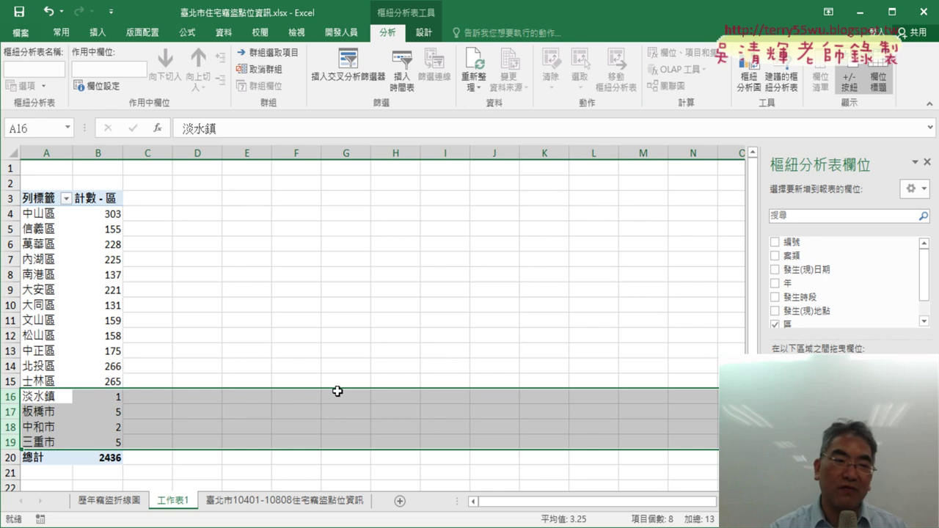
Step: Uncheck 淡水鎮, 板橋市, 中和市 and 三重市 in the Row Labels filter, leaving 12 districts totalling 2423
left_click(66, 198)
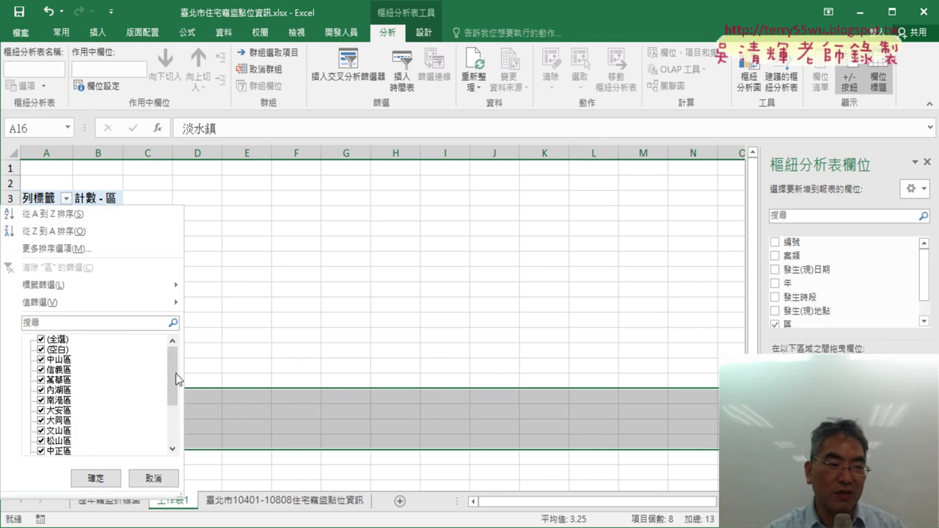
left_click_drag(173, 377, 173, 440)
left_click(41, 441)
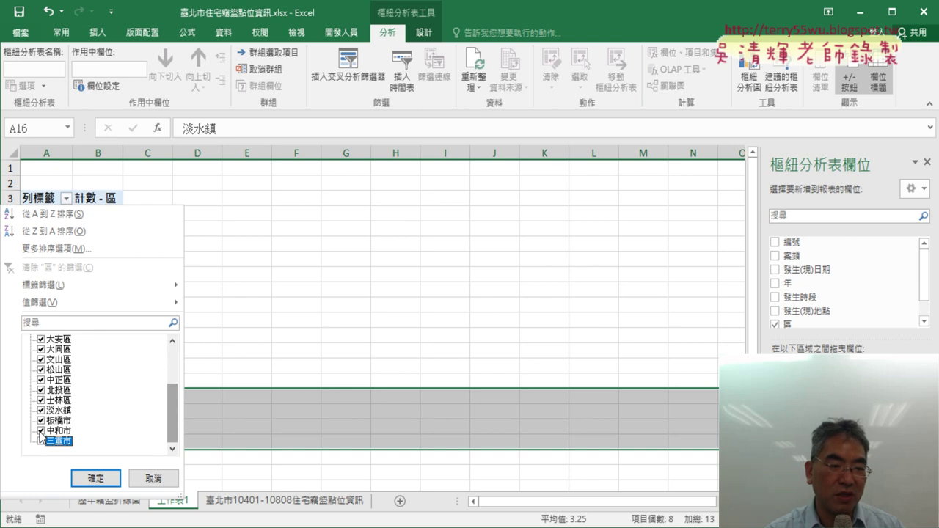
left_click(41, 430)
left_click(41, 420)
left_click(41, 410)
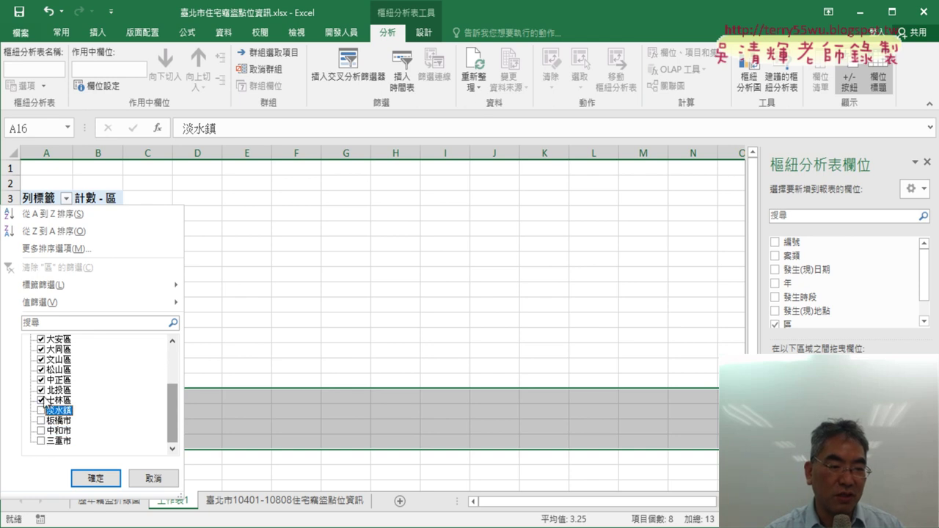
left_click(90, 477)
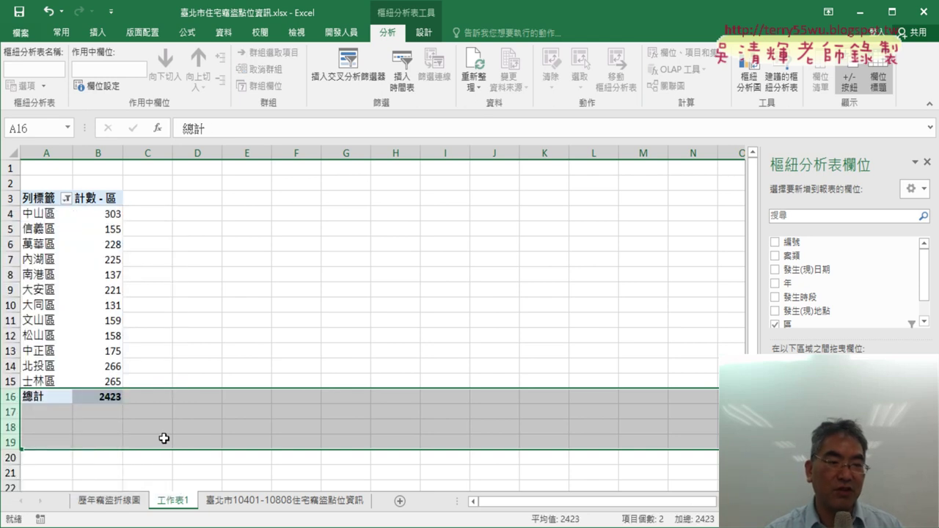
left_click_drag(11, 213, 9, 380)
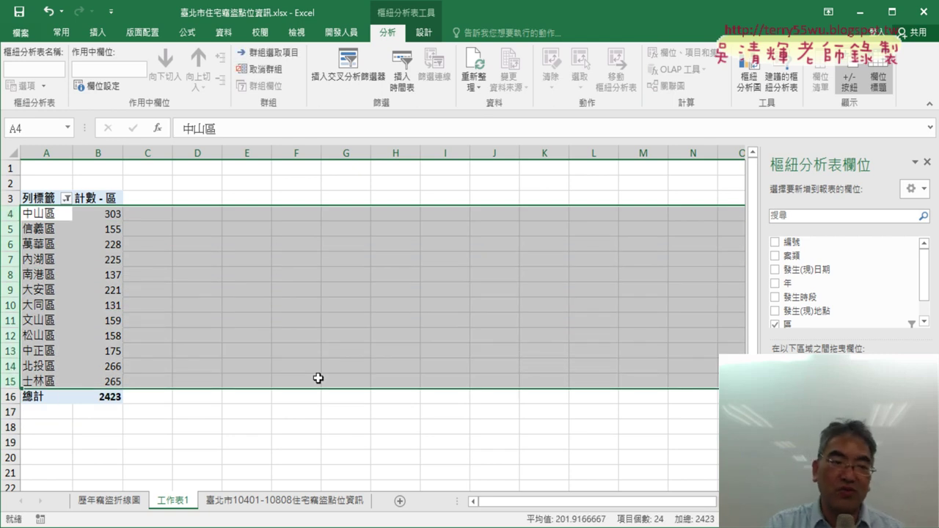
left_click(77, 276)
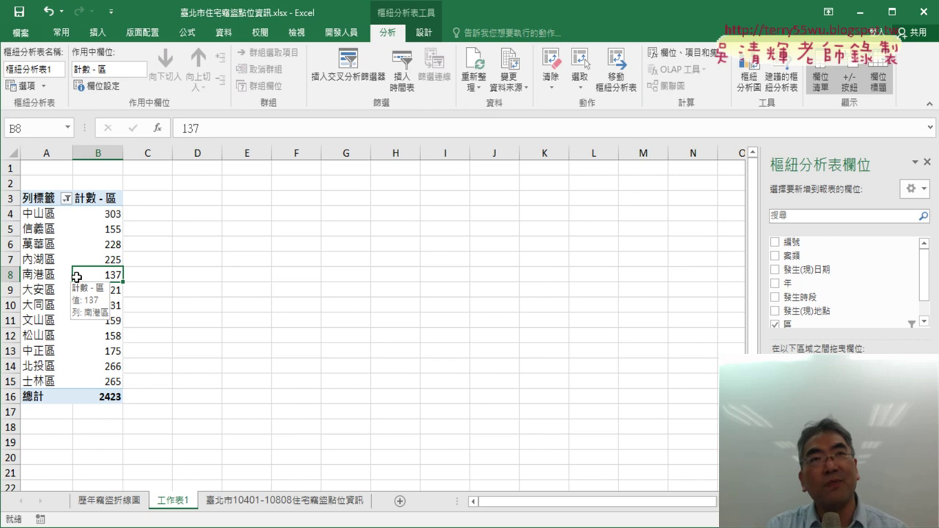